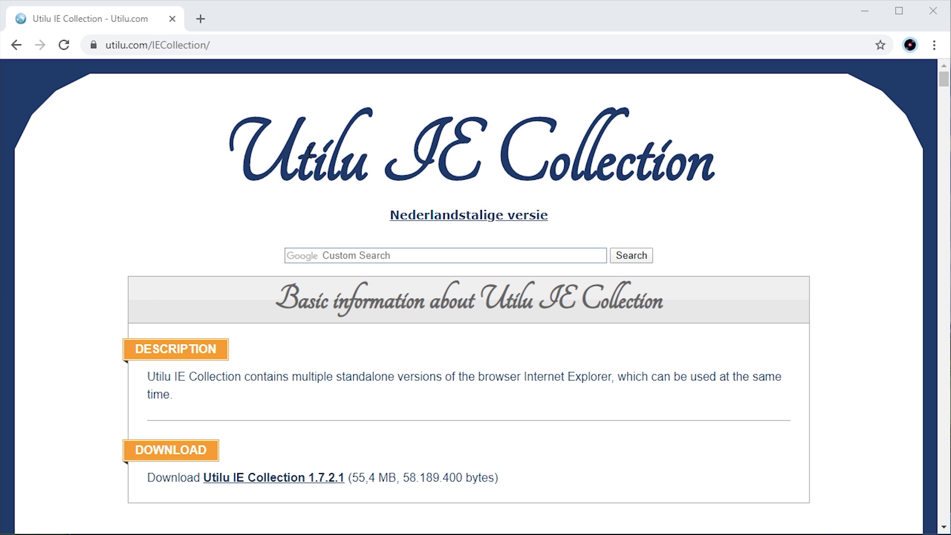
Scroll to the IE versions list on the Utilu page and highlight the list and versions 1.5 and 3.01.
{"action": "scroll", "coordinate": [693, 220], "scroll_direction": "down", "scroll_amount": 10}
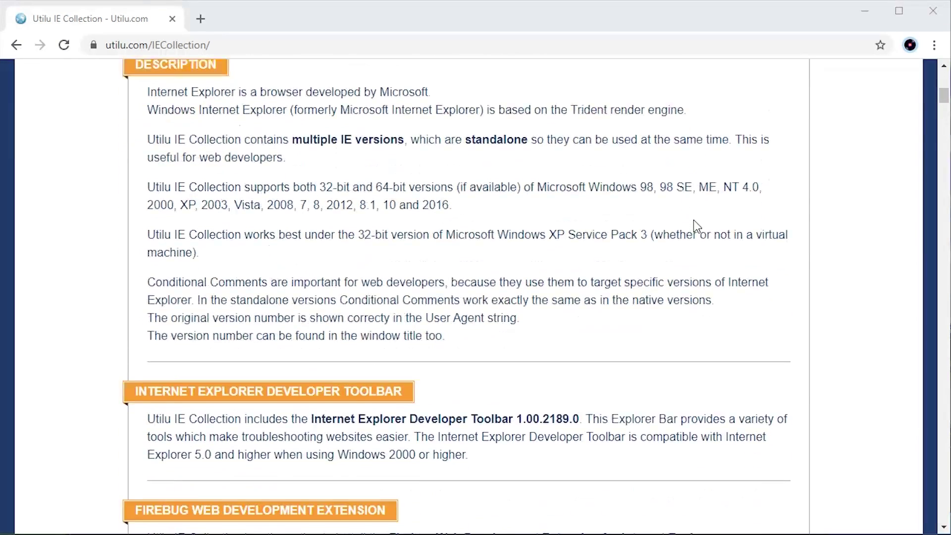
{"action": "scroll", "coordinate": [693, 220], "scroll_direction": "down", "scroll_amount": 20}
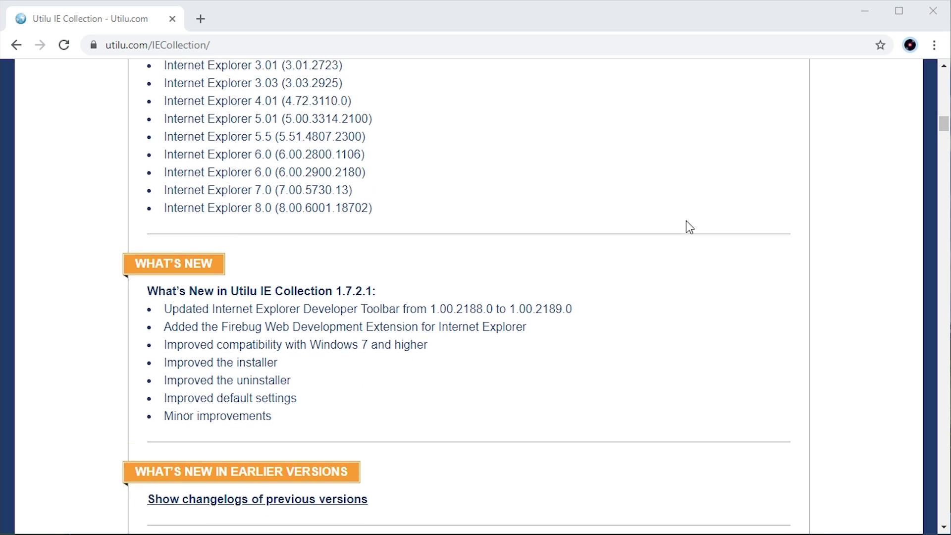
{"action": "scroll", "coordinate": [687, 221], "scroll_direction": "up", "scroll_amount": 3}
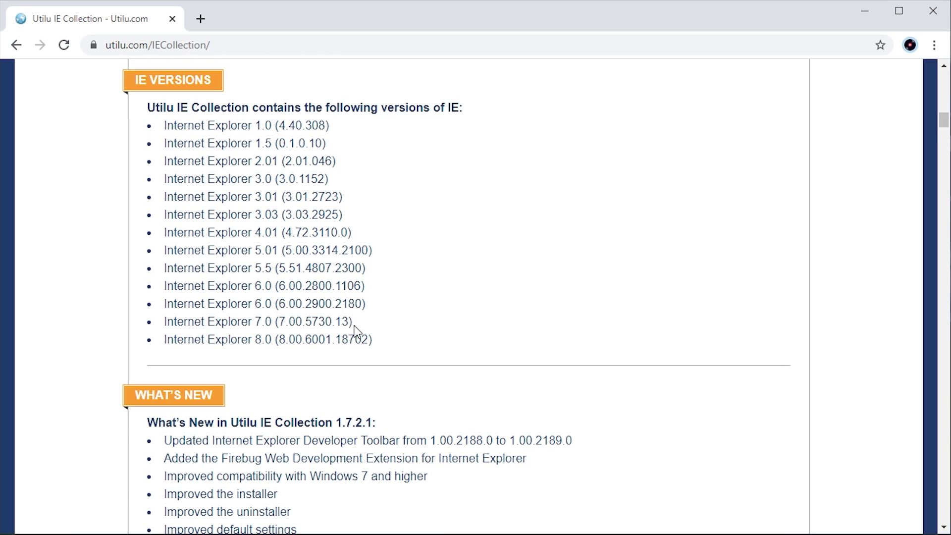
{"action": "left_click_drag", "start_coordinate": [372, 340], "coordinate": [159, 126]}
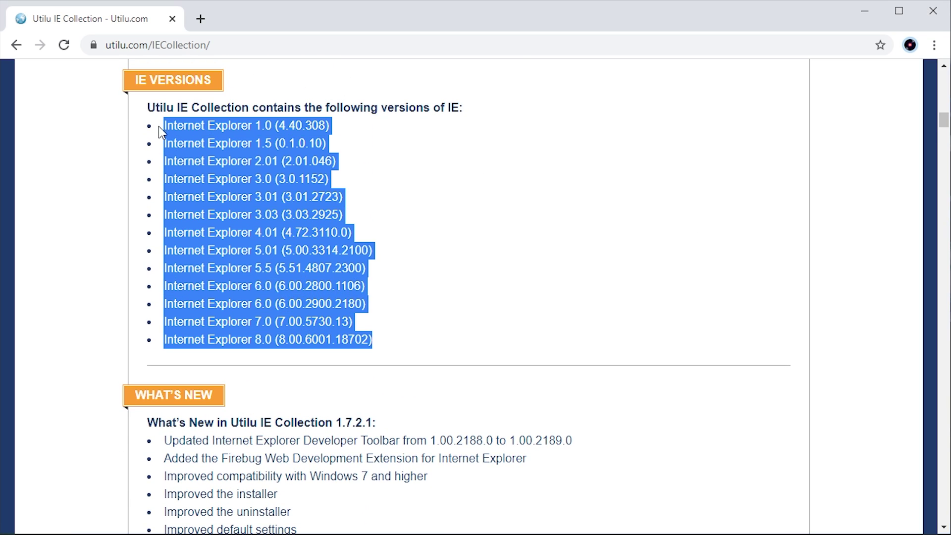
{"action": "left_click", "coordinate": [375, 193]}
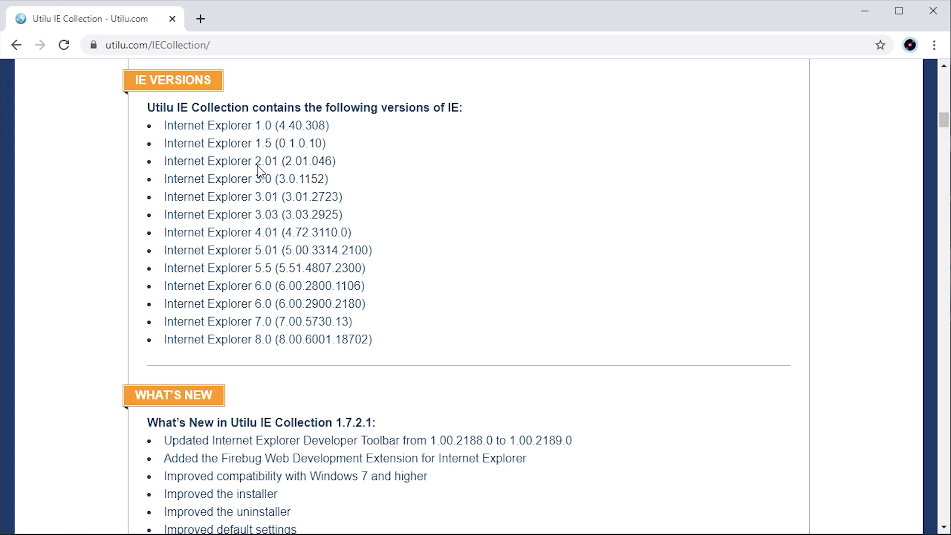
{"action": "double_click", "coordinate": [261, 143]}
{"action": "double_click", "coordinate": [265, 196]}
{"action": "left_click", "coordinate": [367, 210]}
Read through the Utilu page descriptions, then minimize Chrome to show the desktop.
{"action": "scroll", "coordinate": [592, 346], "scroll_direction": "up", "scroll_amount": 15}
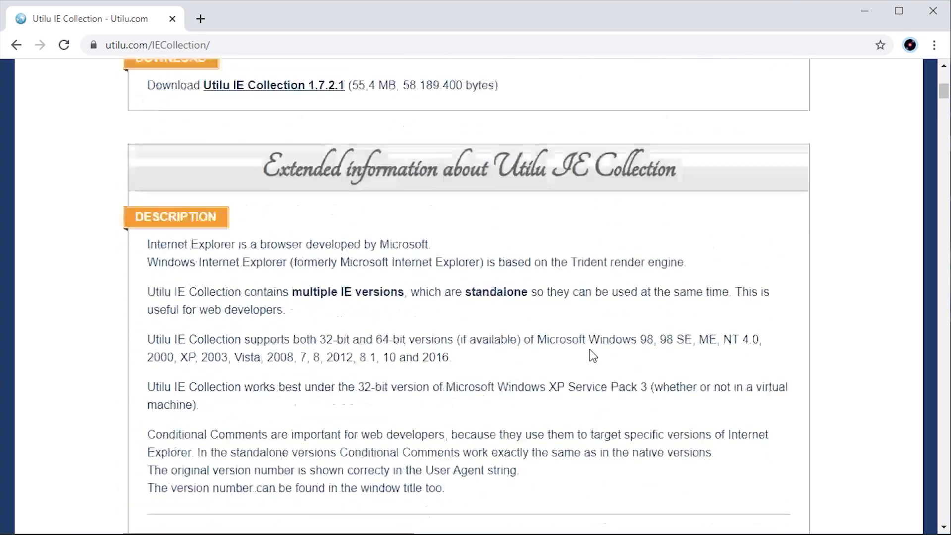
{"action": "scroll", "coordinate": [589, 349], "scroll_direction": "up", "scroll_amount": 7}
{"action": "scroll", "coordinate": [589, 349], "scroll_direction": "down", "scroll_amount": 7}
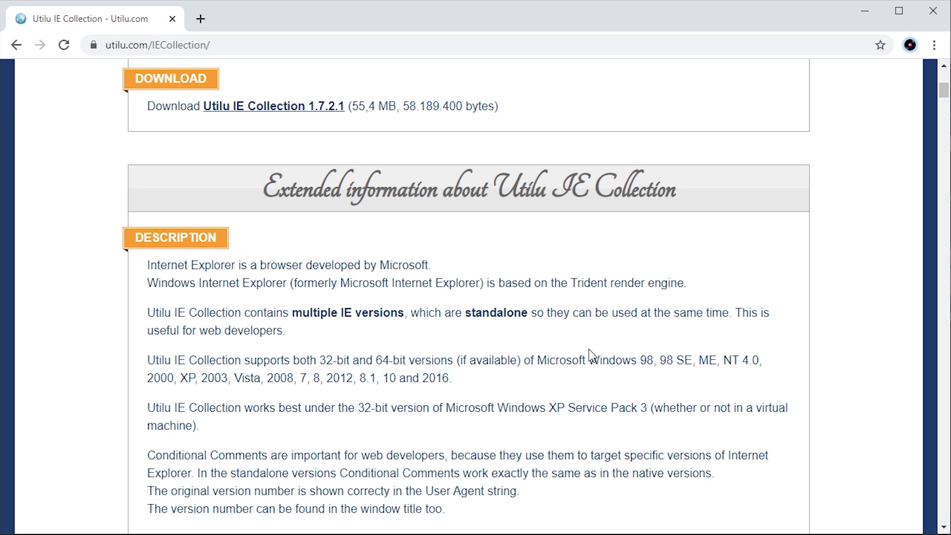
{"action": "scroll", "coordinate": [488, 251], "scroll_direction": "down", "scroll_amount": 2}
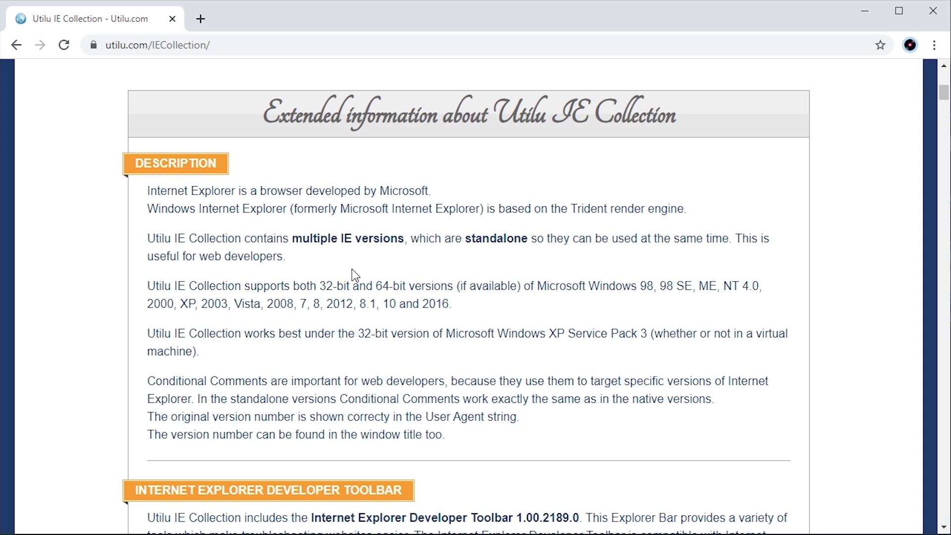
{"action": "scroll", "coordinate": [351, 269], "scroll_direction": "up", "scroll_amount": 1}
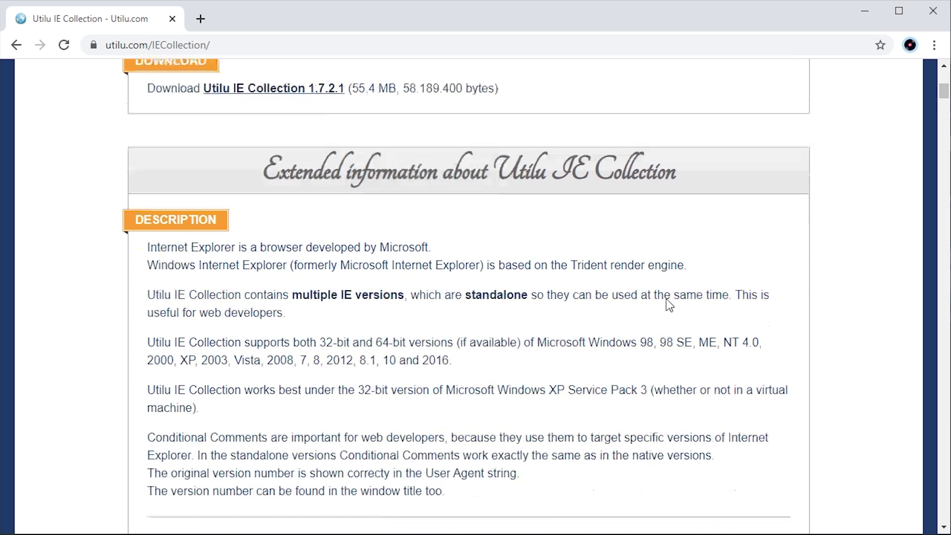
{"action": "scroll", "coordinate": [668, 305], "scroll_direction": "down", "scroll_amount": 2}
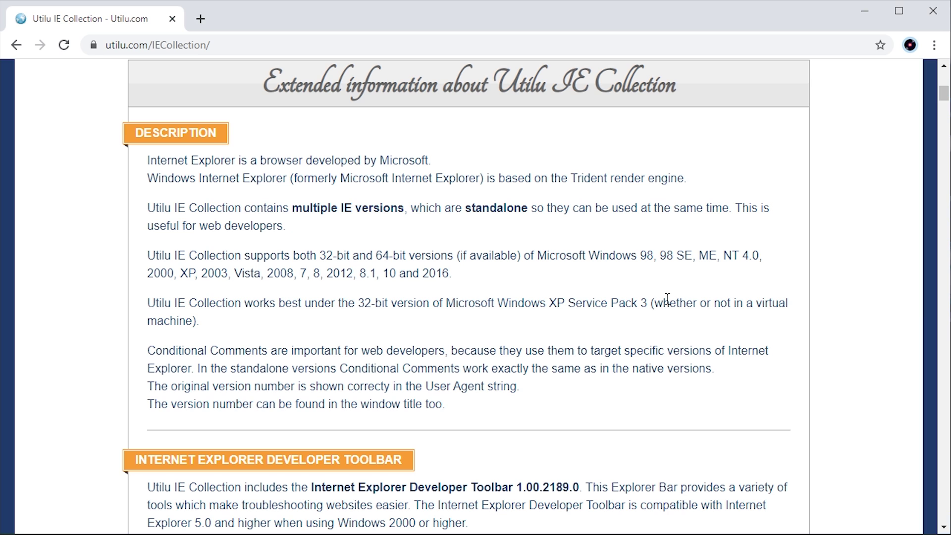
{"action": "scroll", "coordinate": [455, 290], "scroll_direction": "down", "scroll_amount": 15}
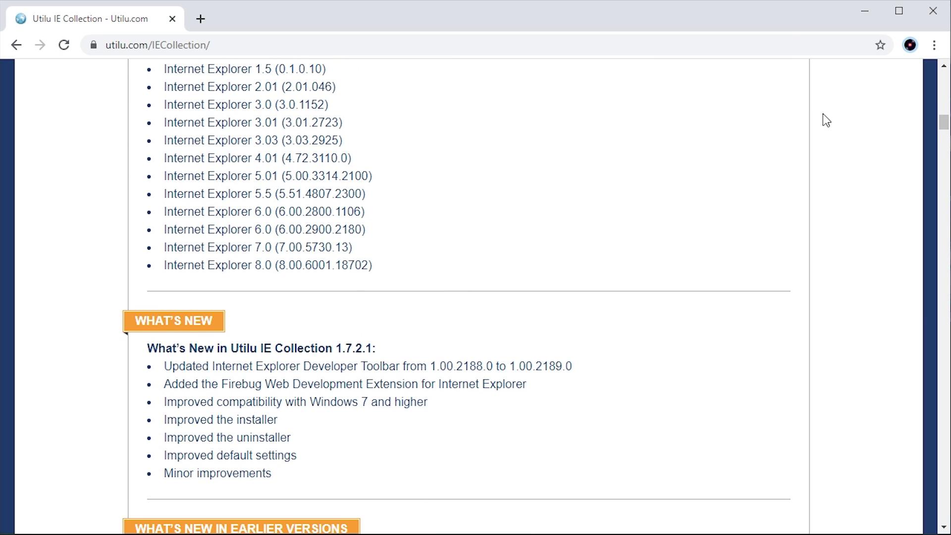
{"action": "left_click", "coordinate": [869, 15]}
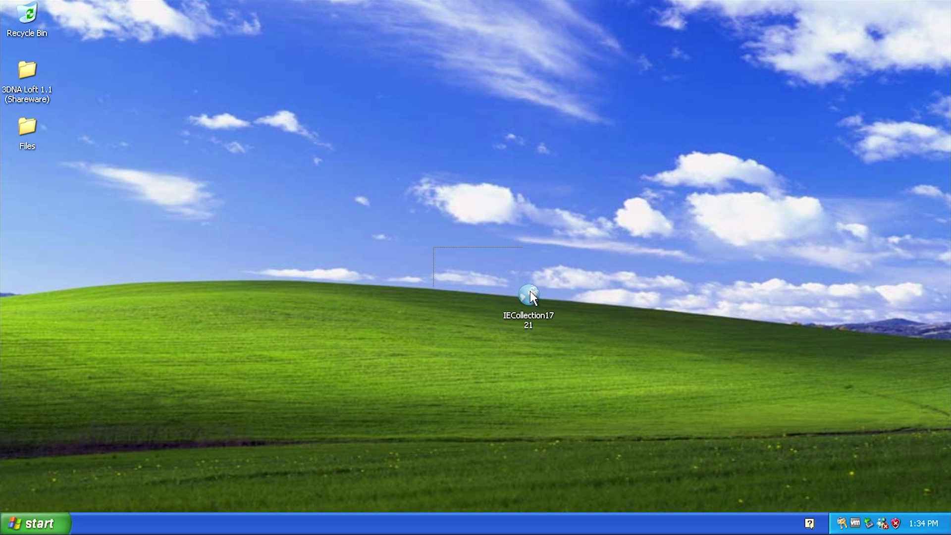
Move the IECollection1721 installer icon, run it, and reposition the setup wizard window.
{"action": "left_click_drag", "start_coordinate": [526, 291], "coordinate": [468, 229]}
{"action": "left_click", "coordinate": [517, 254]}
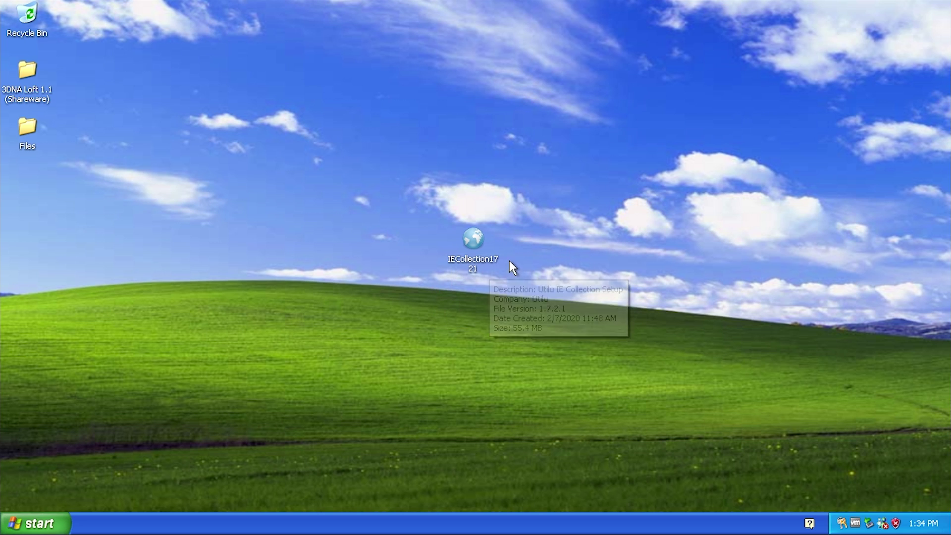
{"action": "mouse_move", "coordinate": [472, 265]}
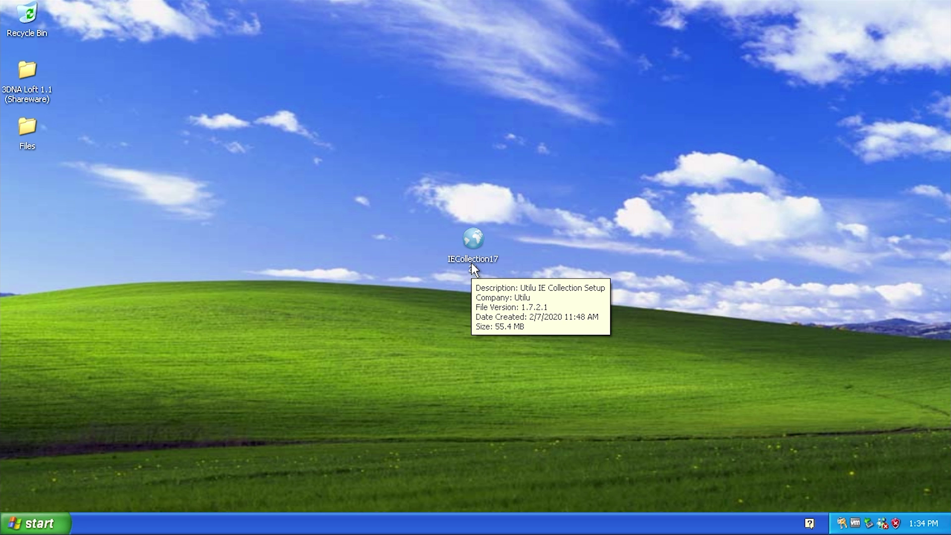
{"action": "double_click", "coordinate": [475, 243]}
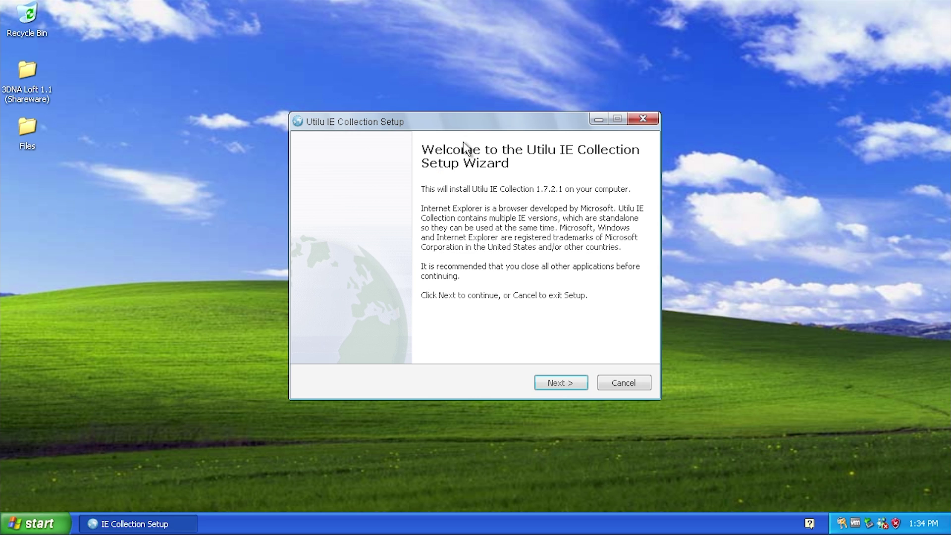
{"action": "mouse_move", "coordinate": [459, 123]}
{"action": "left_mouse_down"}
{"action": "mouse_move", "coordinate": [432, 141]}
{"action": "mouse_move", "coordinate": [458, 112]}
{"action": "mouse_move", "coordinate": [427, 130]}
{"action": "mouse_move", "coordinate": [449, 125]}
{"action": "left_mouse_up"}
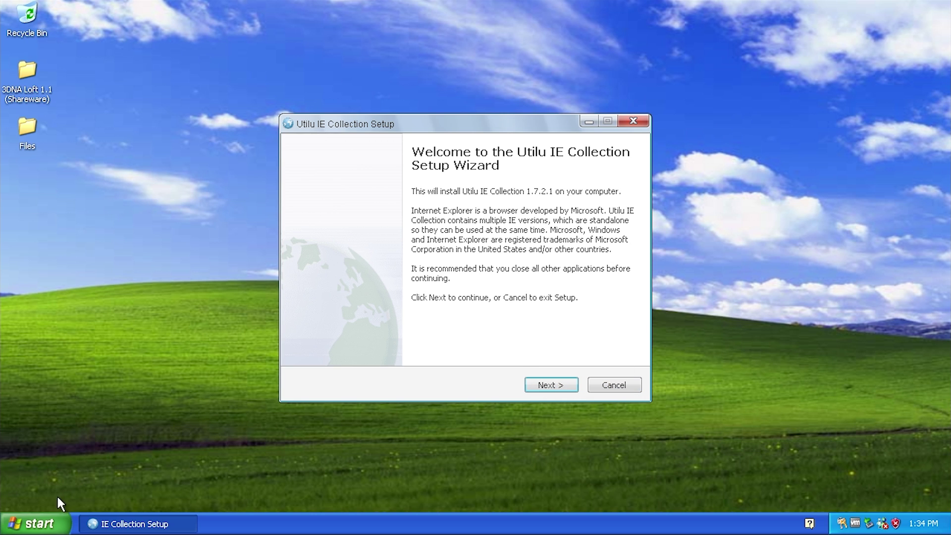
{"action": "double_click", "coordinate": [28, 74]}
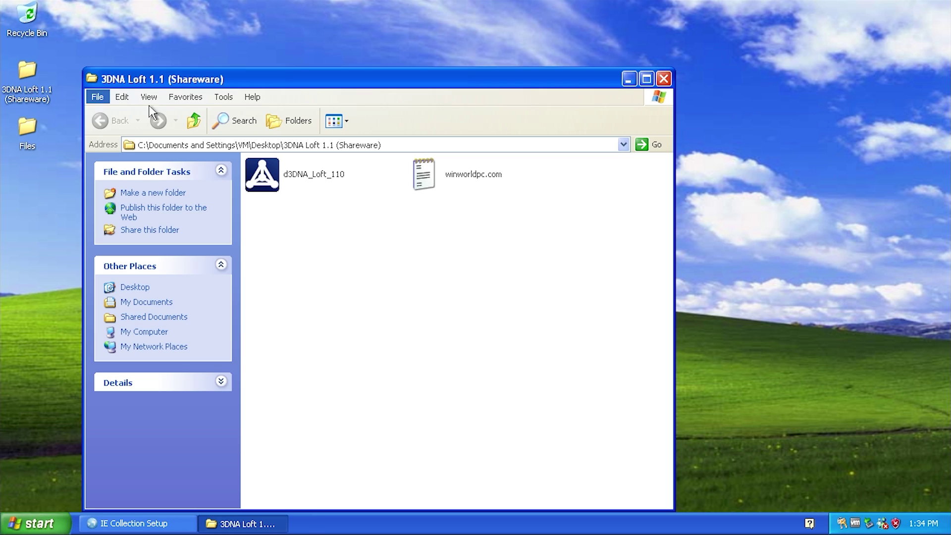
{"action": "left_click_drag", "start_coordinate": [219, 85], "coordinate": [498, 222]}
{"action": "left_click_drag", "start_coordinate": [419, 215], "coordinate": [299, 135]}
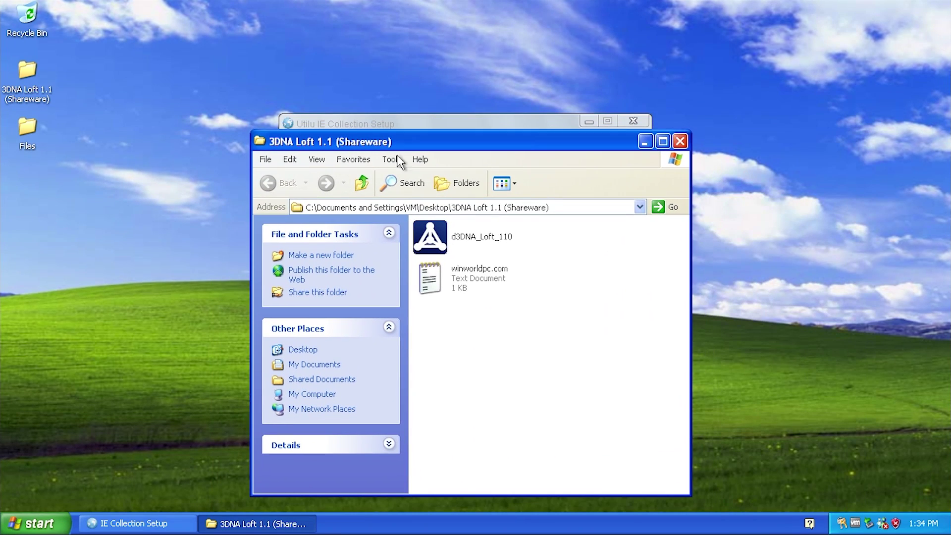
{"action": "left_click", "coordinate": [677, 141]}
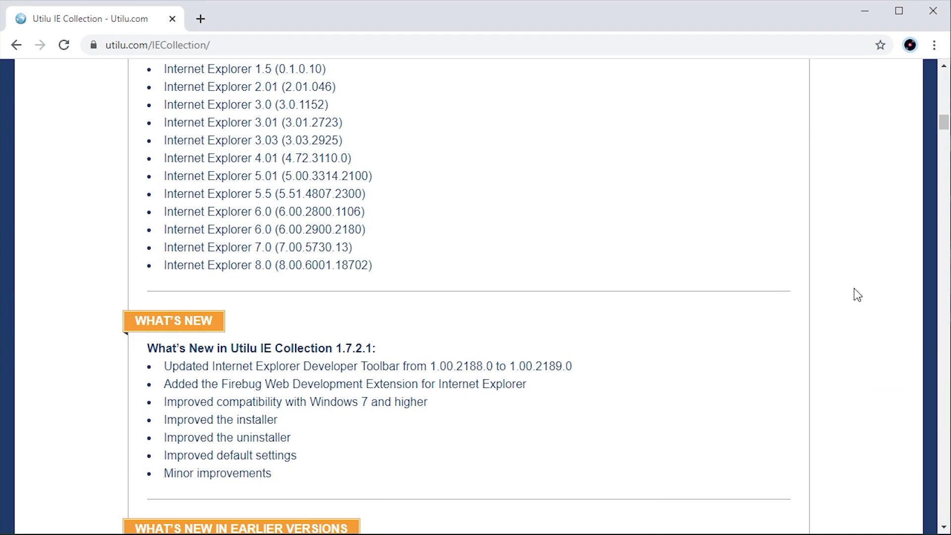
Scroll the Utilu page to the Compatibility table of IE versions per Windows version.
{"action": "scroll", "coordinate": [737, 217], "scroll_direction": "down", "scroll_amount": 10}
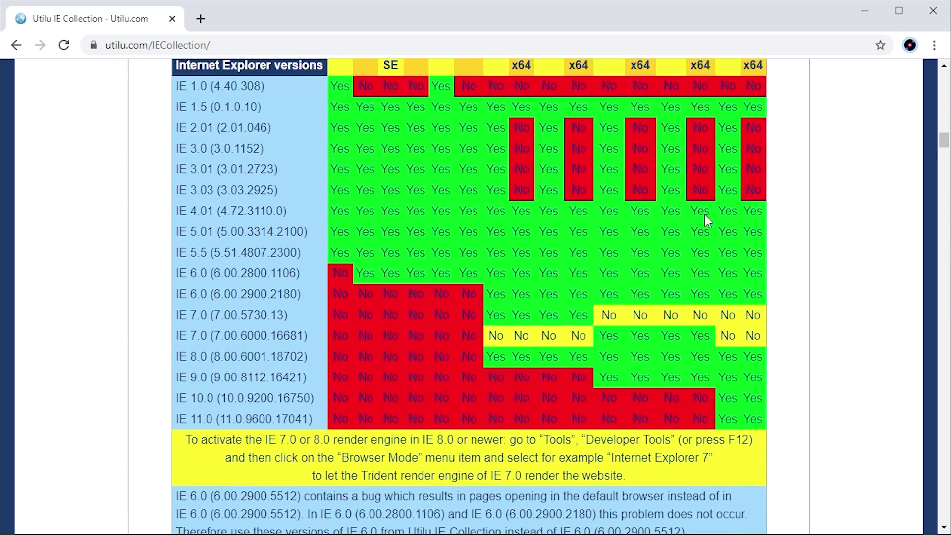
{"action": "scroll", "coordinate": [705, 214], "scroll_direction": "up", "scroll_amount": 1}
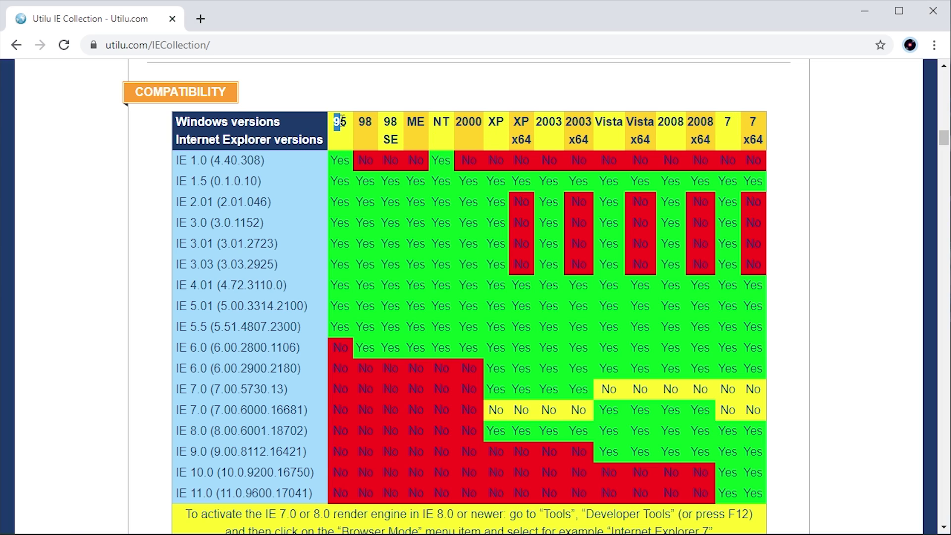
{"action": "left_click_drag", "start_coordinate": [334, 122], "coordinate": [339, 122]}
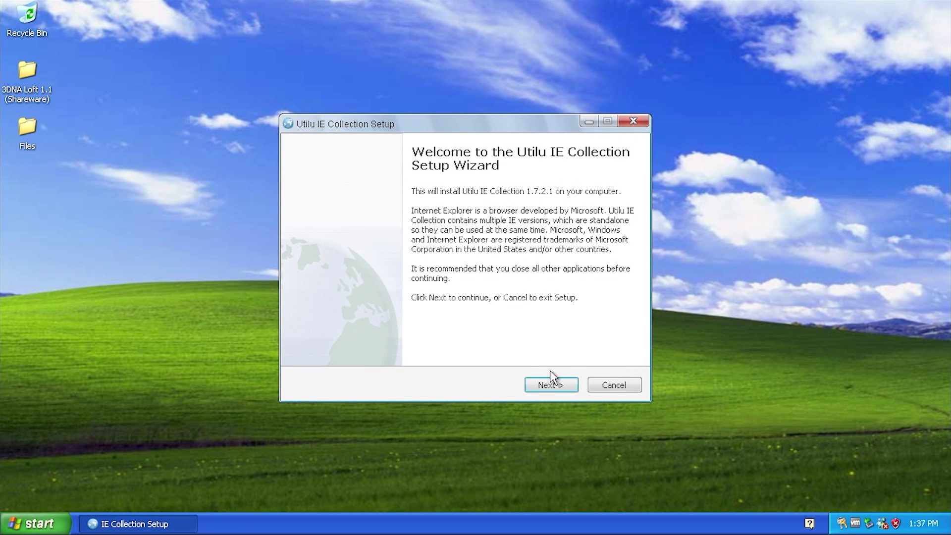
Accept the default install folder and reach the component selection list.
{"action": "left_click", "coordinate": [552, 381]}
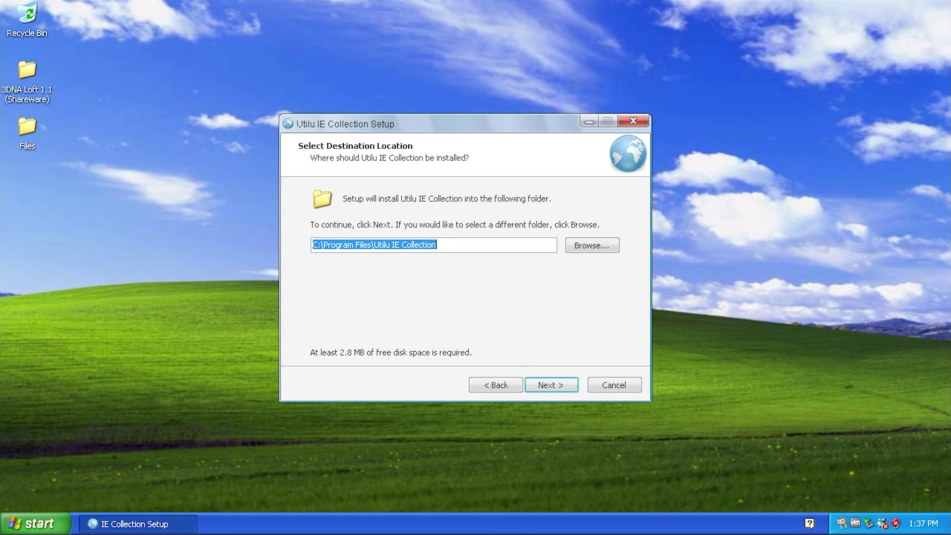
{"action": "left_click", "coordinate": [545, 381]}
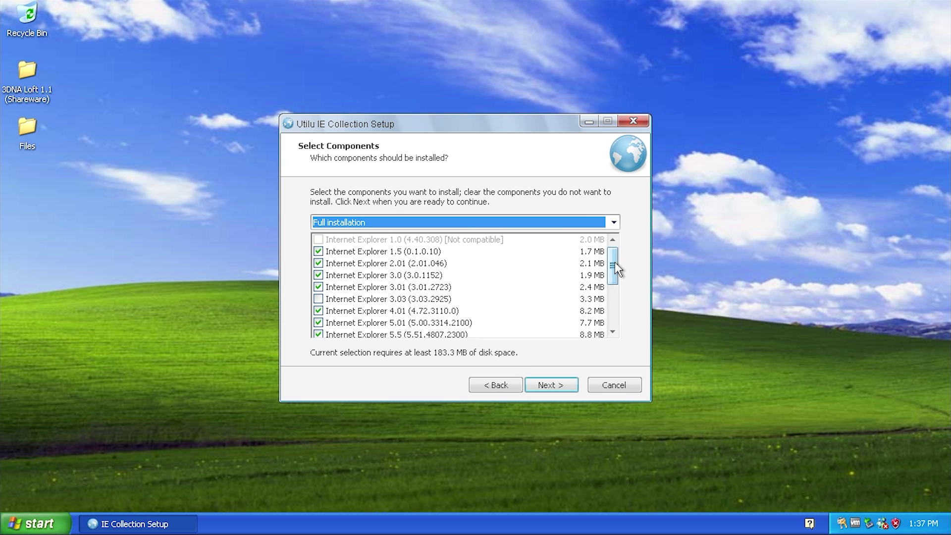
{"action": "mouse_move", "coordinate": [613, 270]}
{"action": "left_mouse_down"}
{"action": "mouse_move", "coordinate": [609, 313]}
{"action": "mouse_move", "coordinate": [613, 251]}
{"action": "left_mouse_up"}
{"action": "left_click", "coordinate": [459, 240]}
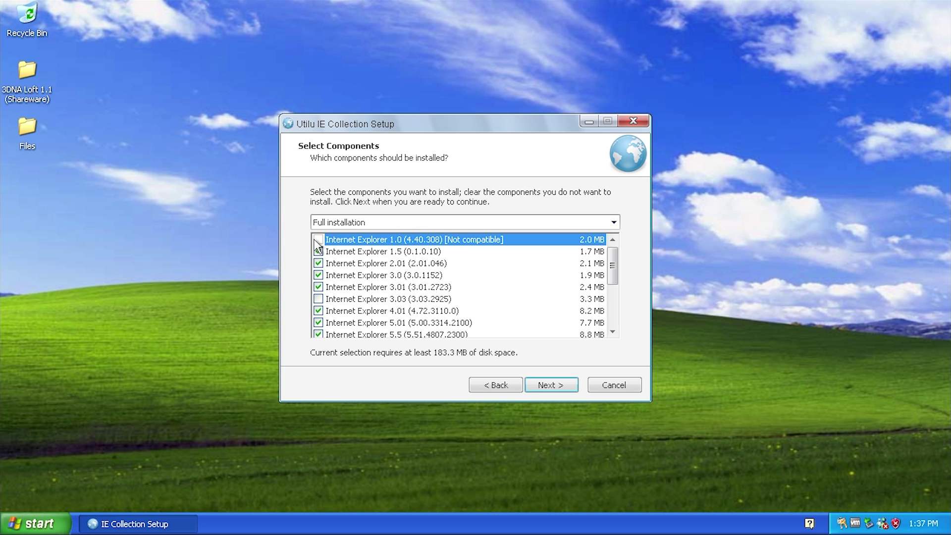
Try Full installation with Internet Explorer 3.03, then switch to the compact set.
{"action": "left_click", "coordinate": [336, 226]}
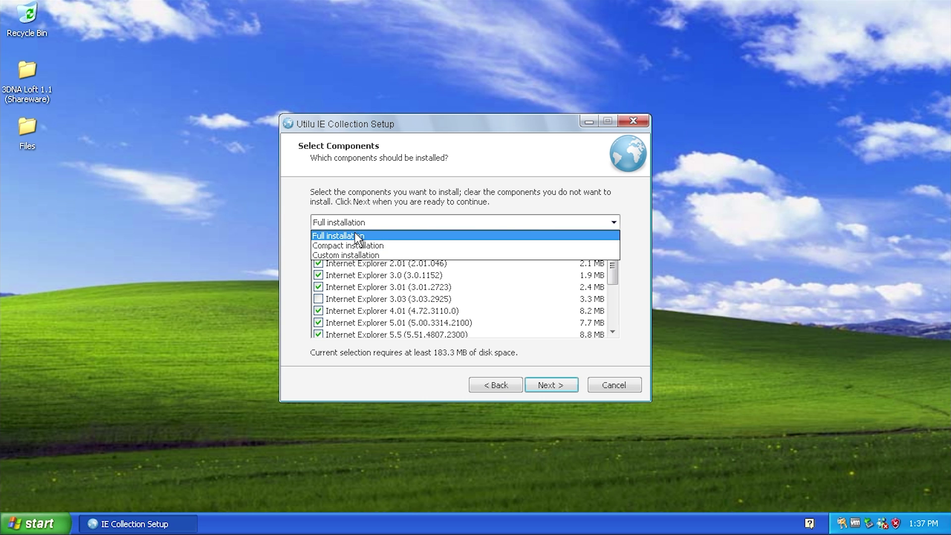
{"action": "left_click", "coordinate": [355, 234]}
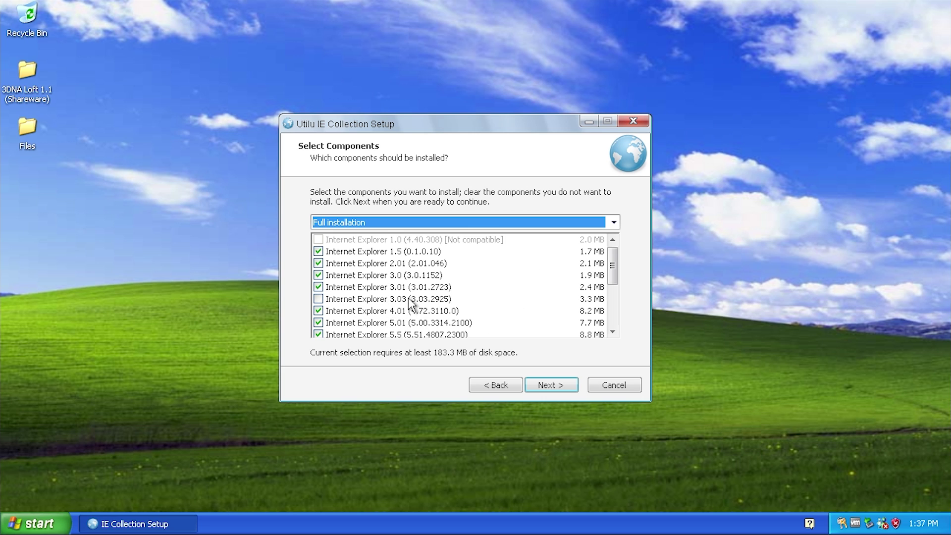
{"action": "left_click", "coordinate": [317, 299]}
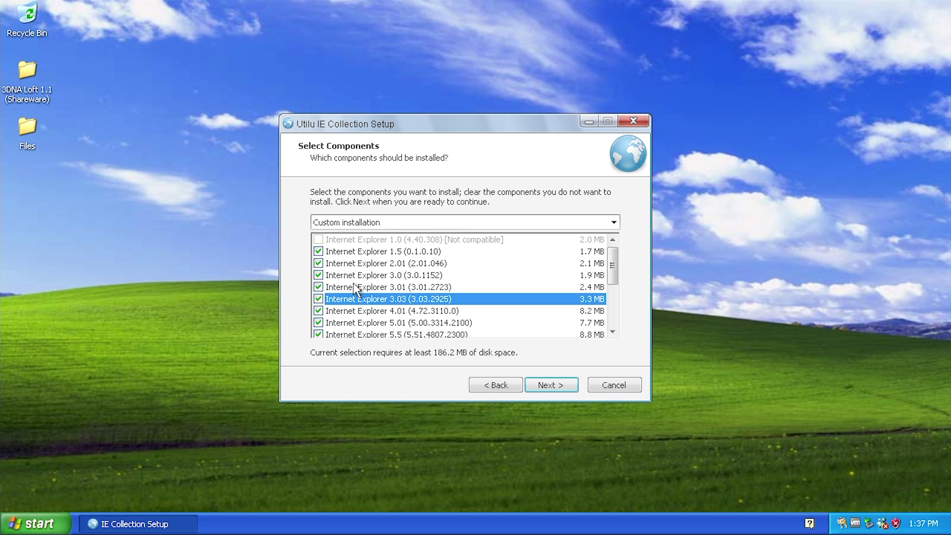
{"action": "scroll", "coordinate": [618, 279], "scroll_direction": "down", "scroll_amount": 5}
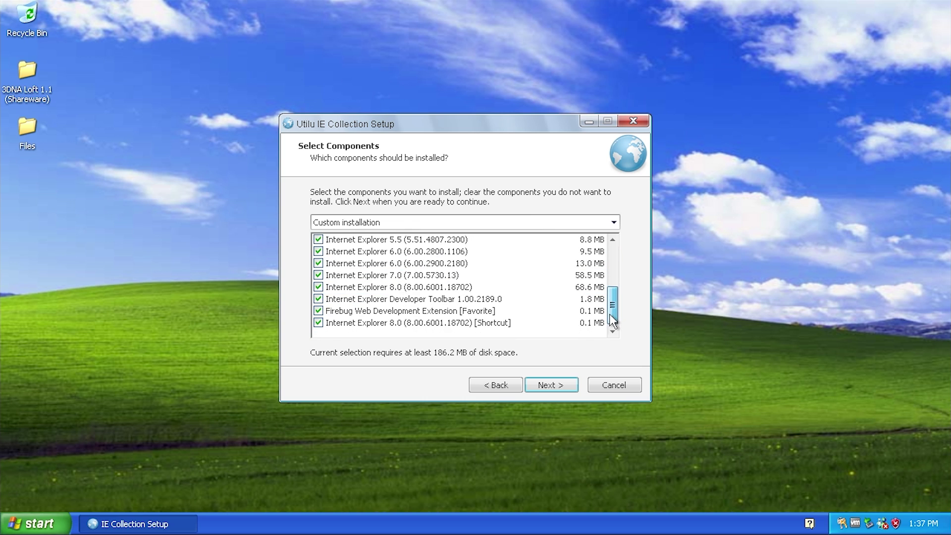
{"action": "scroll", "coordinate": [495, 288], "scroll_direction": "up", "scroll_amount": 5}
{"action": "left_click", "coordinate": [361, 222]}
{"action": "left_click", "coordinate": [361, 244]}
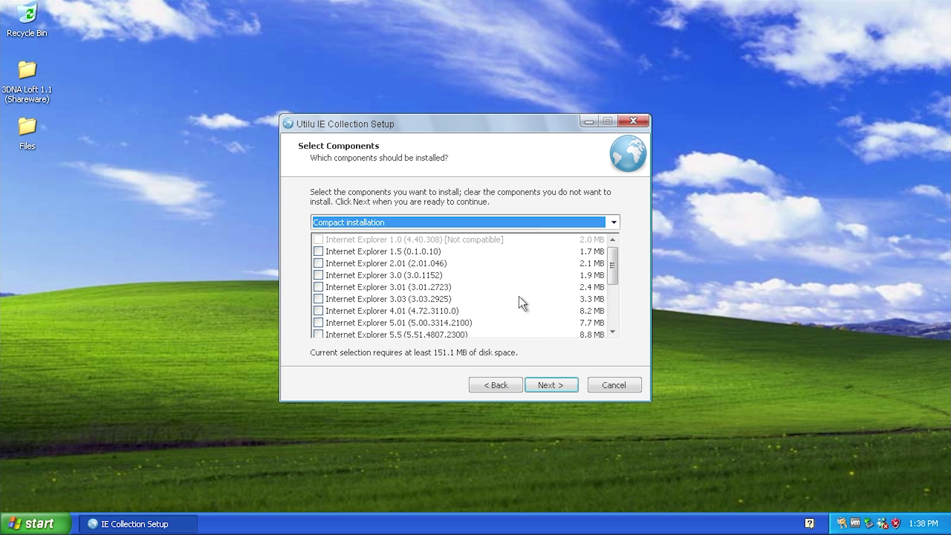
Choose Full installation again and add Internet Explorer 3.03.
{"action": "left_click_drag", "start_coordinate": [617, 262], "coordinate": [613, 287]}
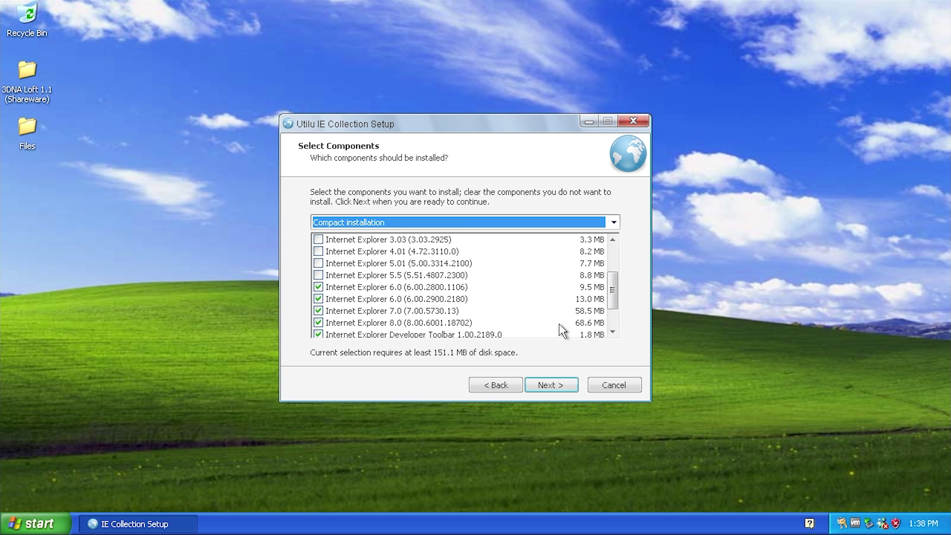
{"action": "left_click_drag", "start_coordinate": [610, 302], "coordinate": [613, 280]}
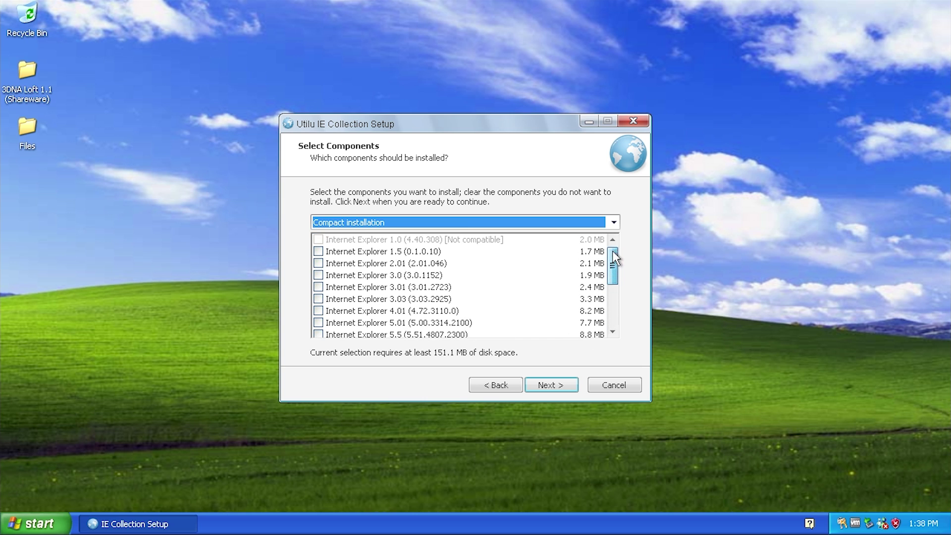
{"action": "left_click", "coordinate": [614, 222]}
{"action": "left_click", "coordinate": [363, 235]}
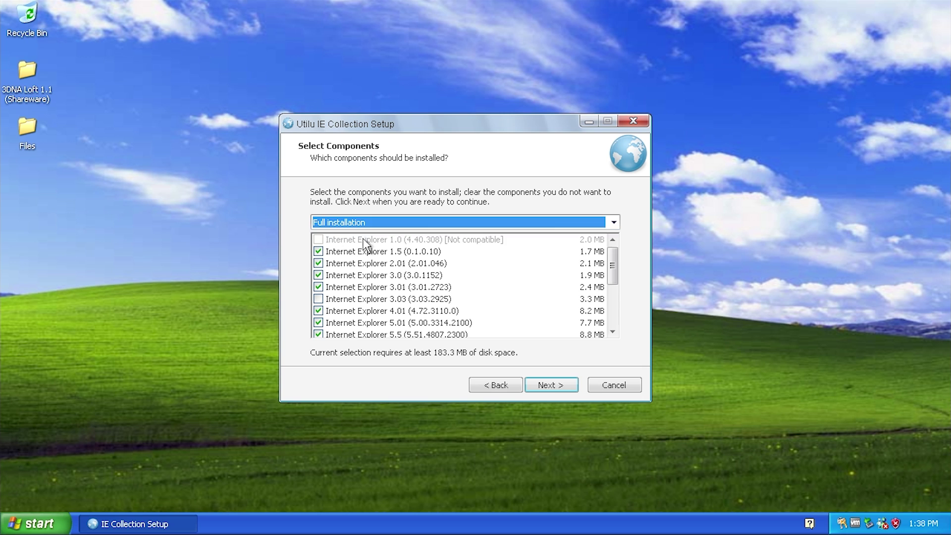
{"action": "left_click", "coordinate": [319, 299]}
{"action": "left_click_drag", "start_coordinate": [612, 270], "coordinate": [613, 250]}
Keep the default 'Utilu IE Collection' Start Menu folder.
{"action": "left_click", "coordinate": [547, 384]}
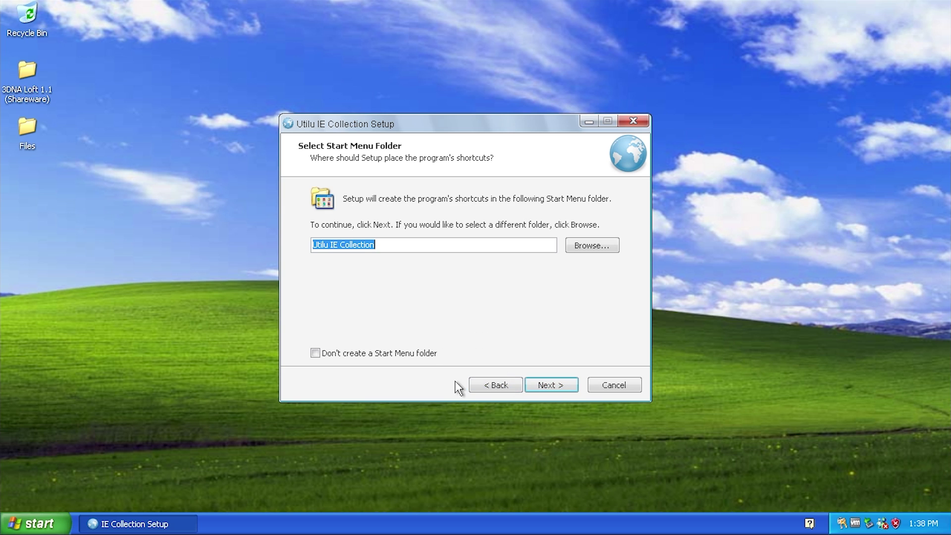
{"action": "left_click_drag", "start_coordinate": [376, 244], "coordinate": [312, 251]}
{"action": "left_click", "coordinate": [347, 245]}
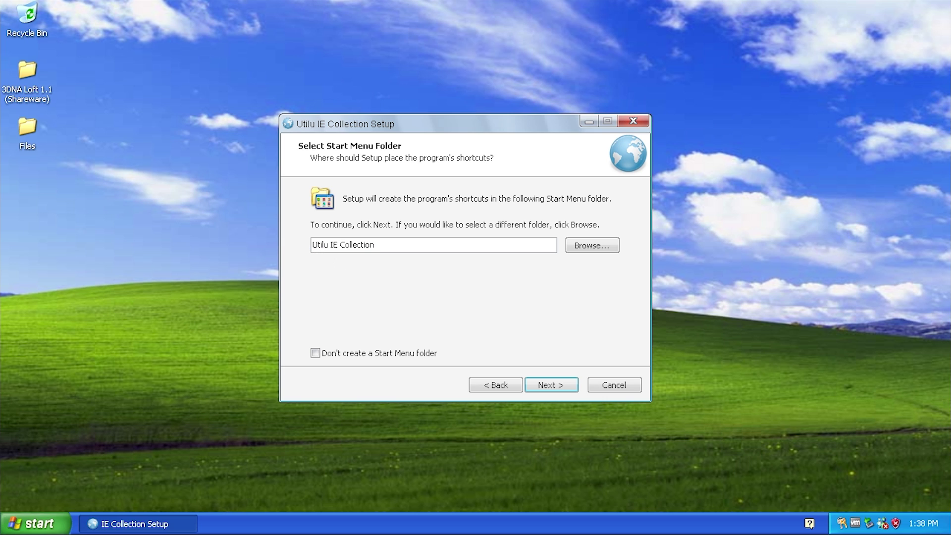
{"action": "left_click", "coordinate": [318, 245]}
{"action": "left_click", "coordinate": [552, 378]}
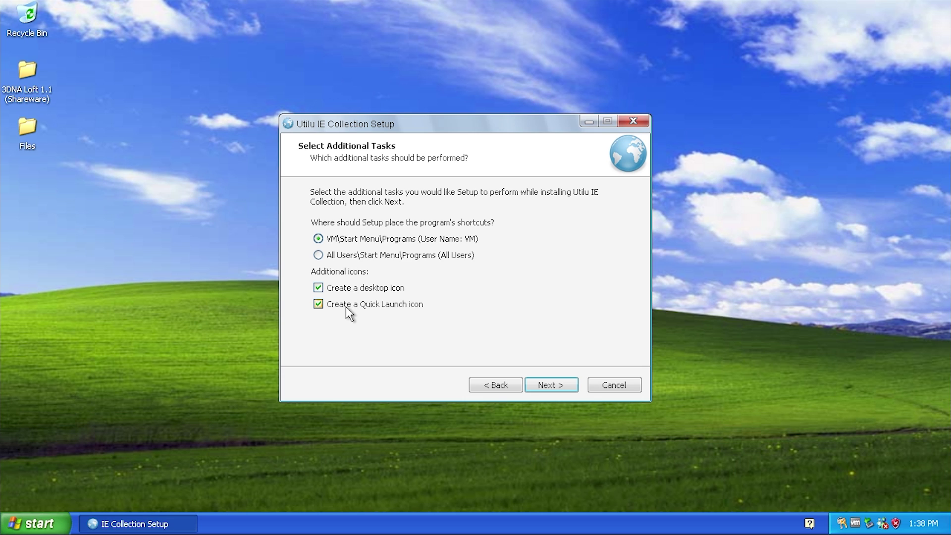
Keep the default shortcut options and begin the installation.
{"action": "left_click", "coordinate": [549, 384]}
{"action": "left_click_drag", "start_coordinate": [614, 250], "coordinate": [601, 280]}
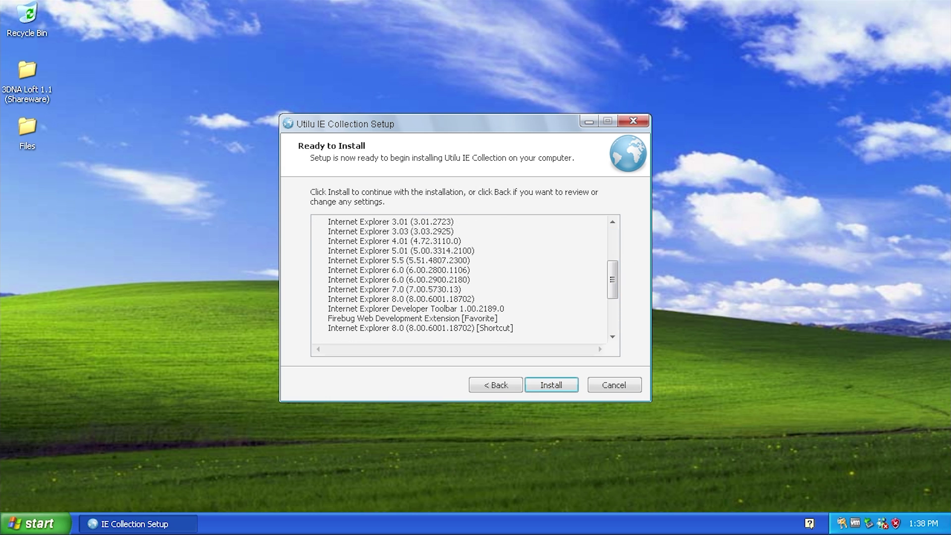
{"action": "left_click", "coordinate": [539, 385]}
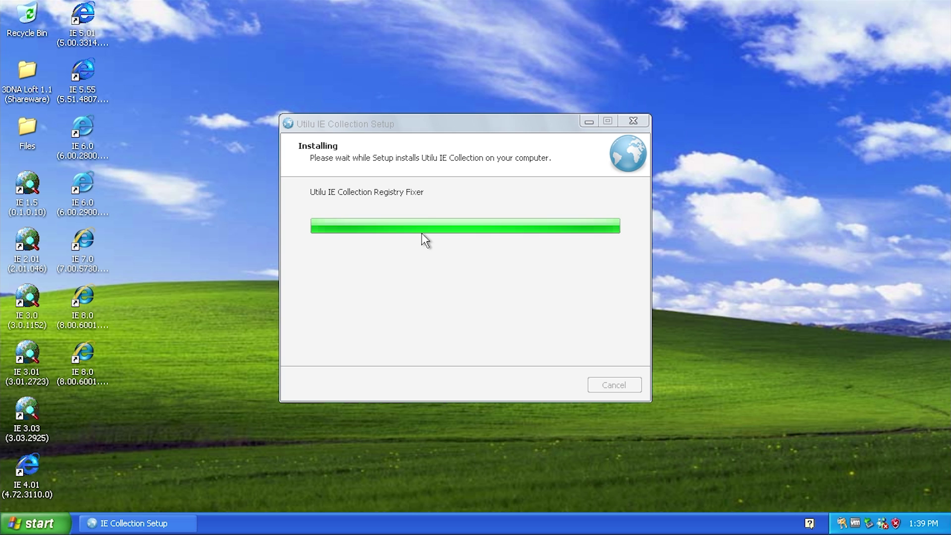
Enable the Quick Launch toolbar on the taskbar and show its overflow IE shortcuts.
{"action": "right_click", "coordinate": [236, 524]}
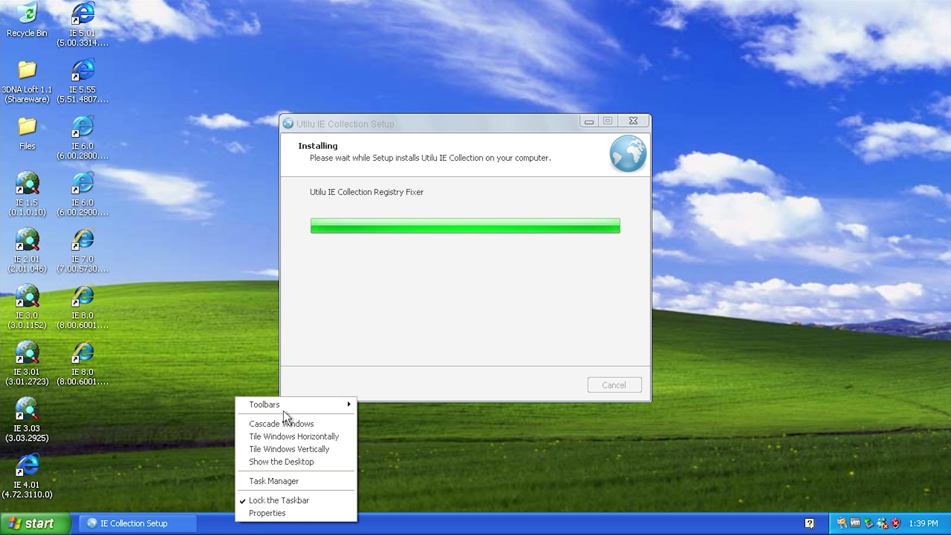
{"action": "mouse_move", "coordinate": [281, 408]}
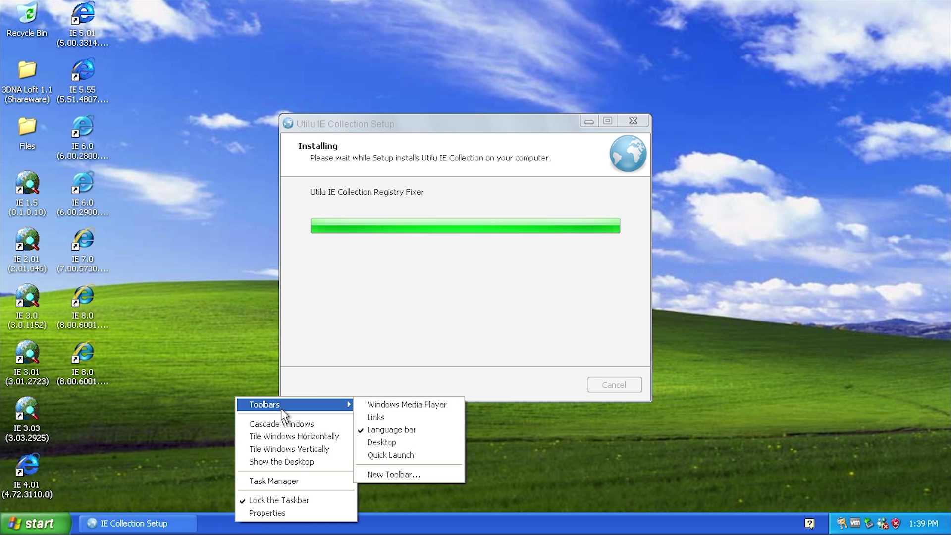
{"action": "left_click", "coordinate": [390, 454]}
{"action": "left_click", "coordinate": [138, 523]}
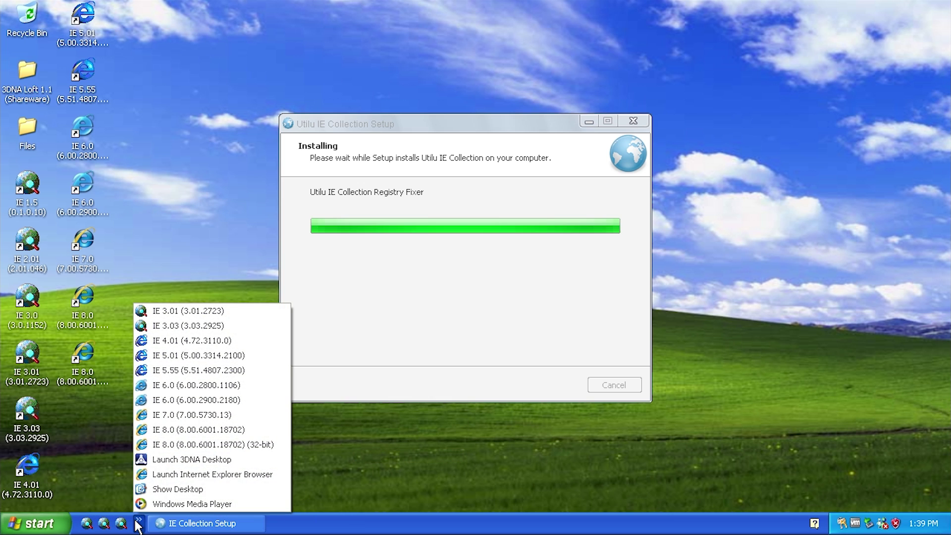
Uncheck launching IE 8.0 (32-bit), 8.0, 7.0 and both IE 6.0 builds at finish.
{"action": "left_click", "coordinate": [360, 342]}
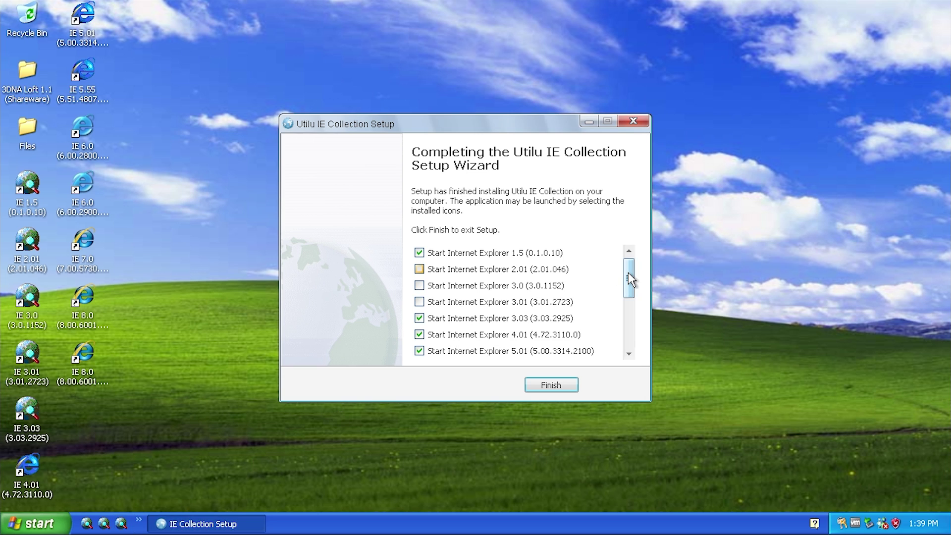
{"action": "left_click_drag", "start_coordinate": [629, 267], "coordinate": [439, 260]}
{"action": "left_click_drag", "start_coordinate": [631, 274], "coordinate": [626, 328]}
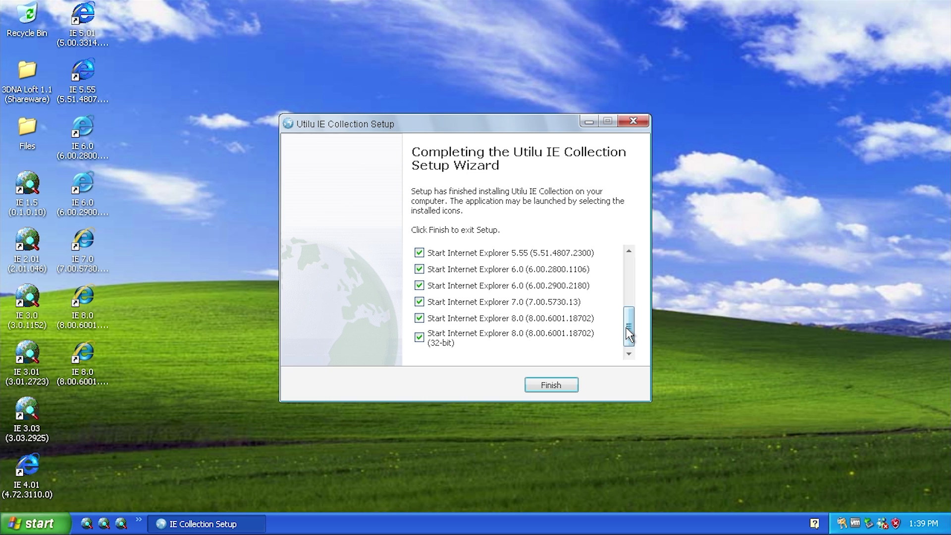
{"action": "left_click", "coordinate": [539, 333]}
{"action": "left_click", "coordinate": [504, 317]}
{"action": "left_click", "coordinate": [474, 303]}
{"action": "left_click", "coordinate": [458, 286]}
{"action": "left_click", "coordinate": [447, 272]}
Also uncheck launching IE 5.55, 4.01 and 3.03 at finish.
{"action": "scroll", "coordinate": [445, 278], "scroll_direction": "up", "scroll_amount": 2}
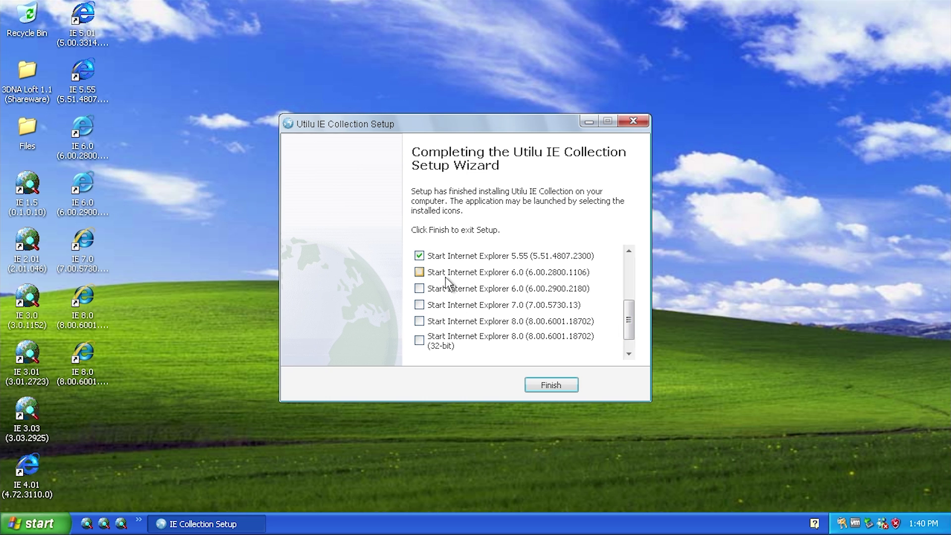
{"action": "left_click", "coordinate": [436, 272]}
{"action": "scroll", "coordinate": [433, 327], "scroll_direction": "up", "scroll_amount": 1}
{"action": "scroll", "coordinate": [435, 317], "scroll_direction": "up", "scroll_amount": 1}
{"action": "left_click", "coordinate": [436, 286]}
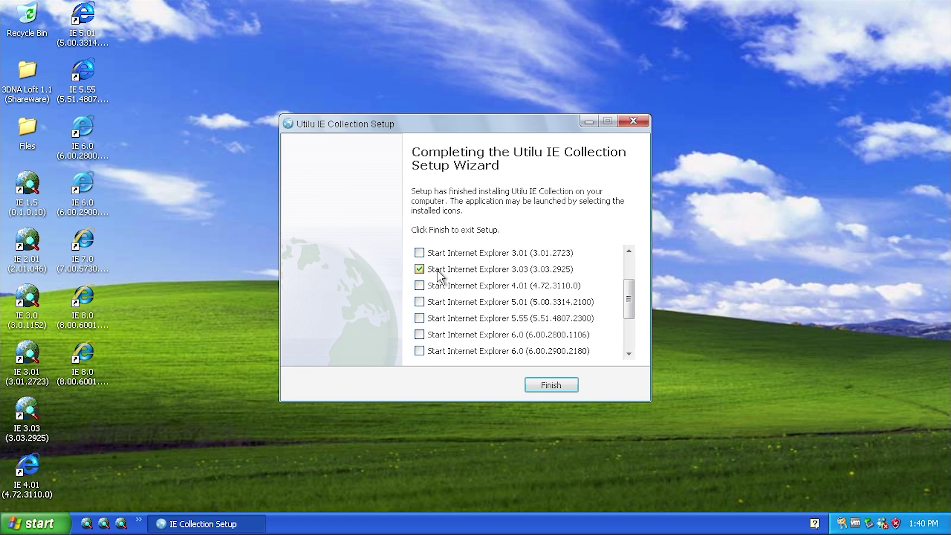
{"action": "left_click", "coordinate": [439, 270]}
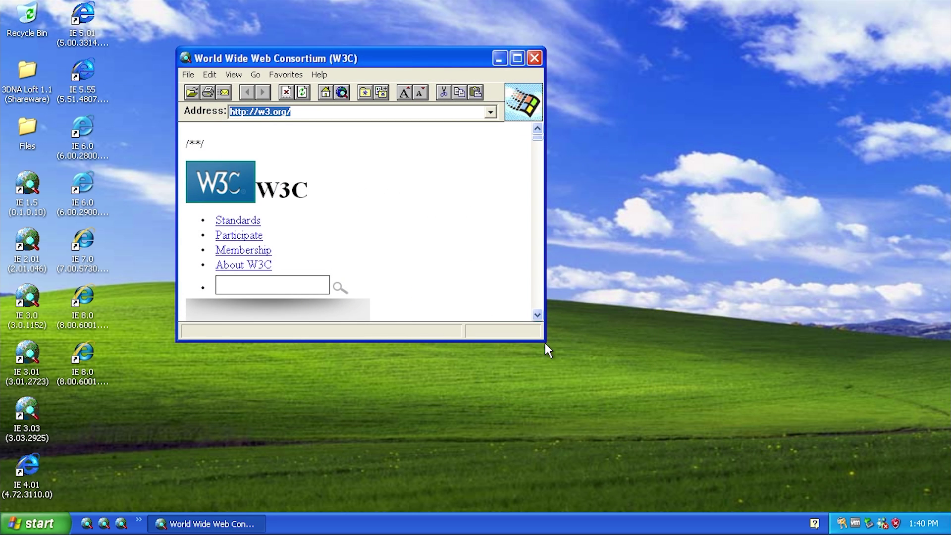
{"action": "left_click", "coordinate": [543, 341]}
{"action": "left_click_drag", "start_coordinate": [543, 342], "coordinate": [708, 418]}
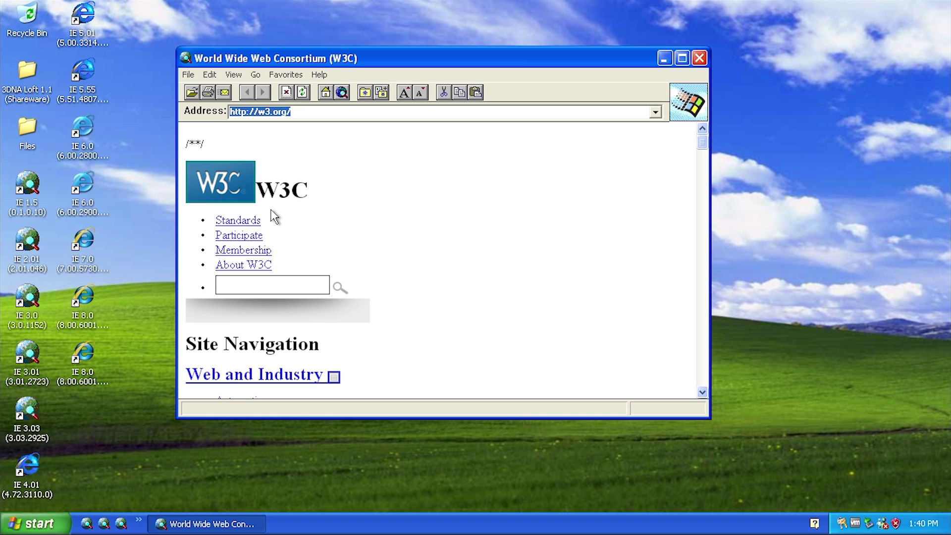
{"action": "left_click", "coordinate": [319, 74]}
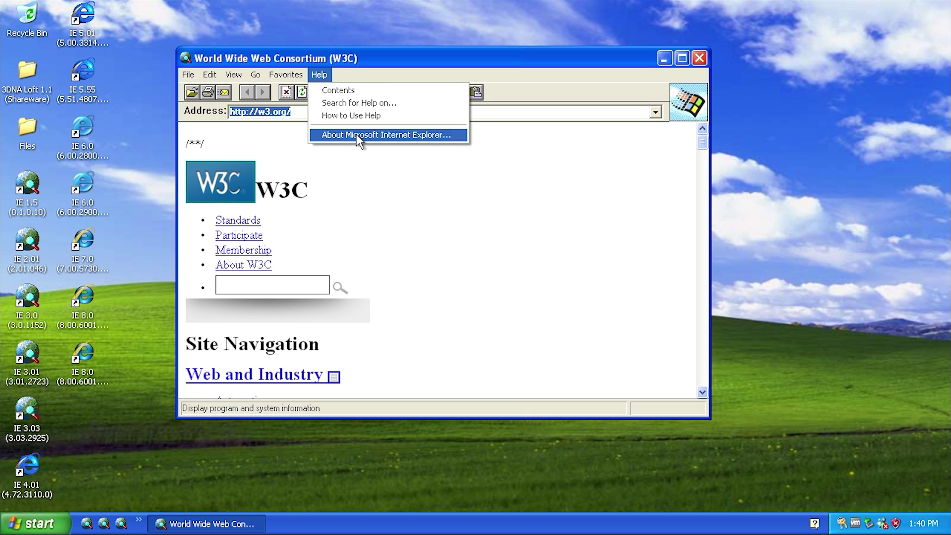
{"action": "left_click", "coordinate": [361, 134]}
{"action": "left_click", "coordinate": [365, 291]}
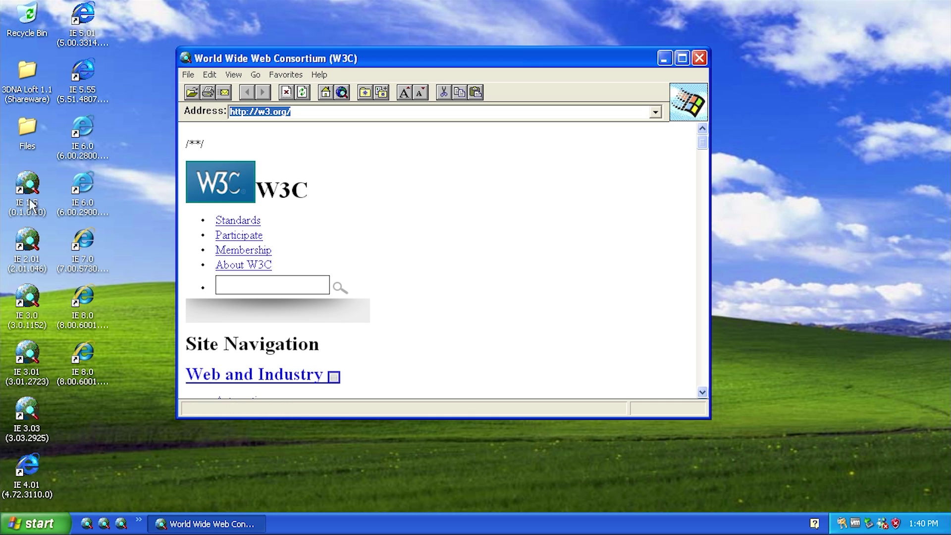
{"action": "type", "text": "www."}
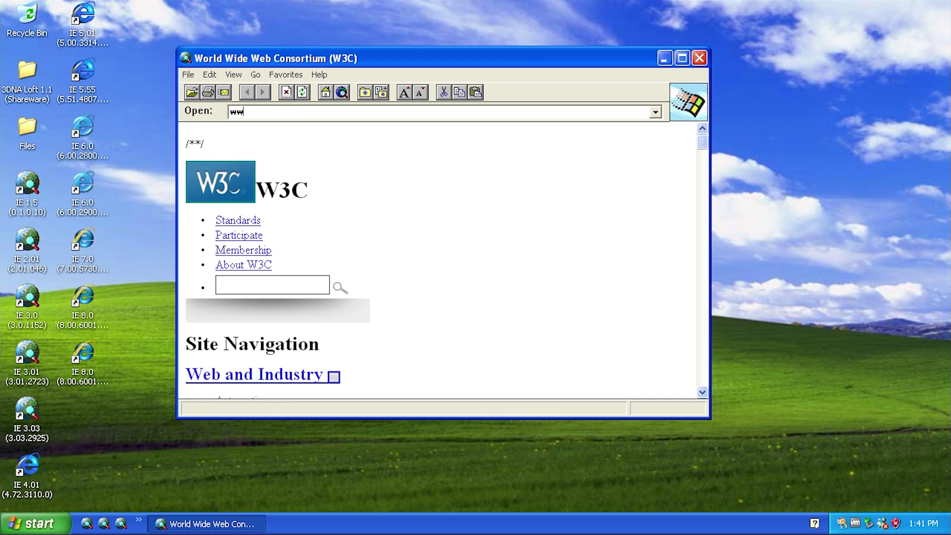
{"action": "type", "text": "google.com"}
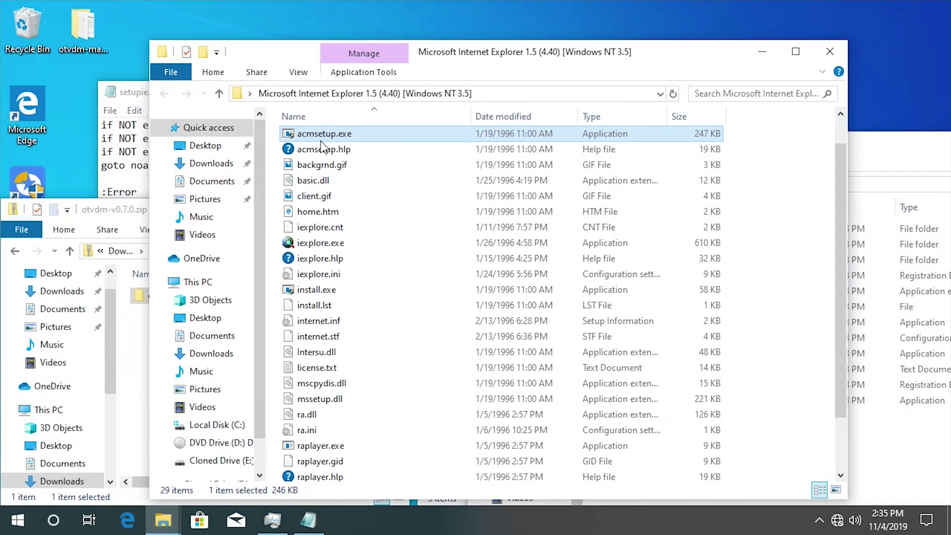
Launch IE 1.5's iexplore.exe, then move and enlarge its Google window.
{"action": "double_click", "coordinate": [349, 243]}
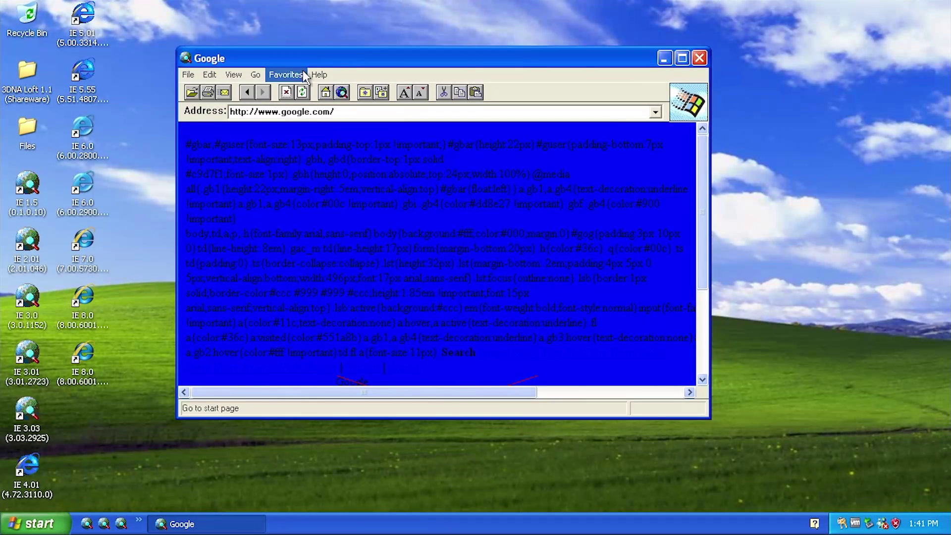
{"action": "left_click_drag", "start_coordinate": [282, 57], "coordinate": [158, 26]}
{"action": "left_click_drag", "start_coordinate": [585, 384], "coordinate": [895, 506]}
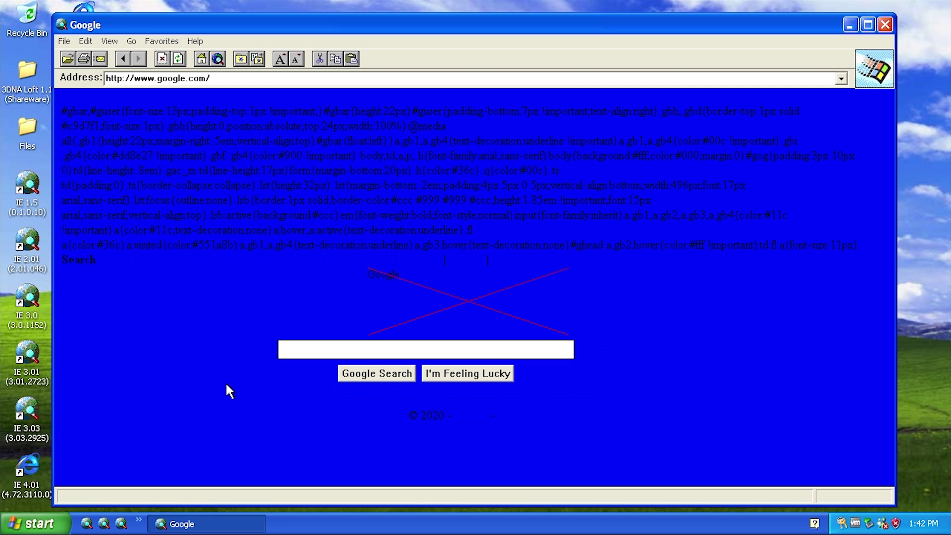
Select and deselect the stray CSS text, then reposition the Google results window.
{"action": "left_click_drag", "start_coordinate": [81, 112], "coordinate": [547, 215]}
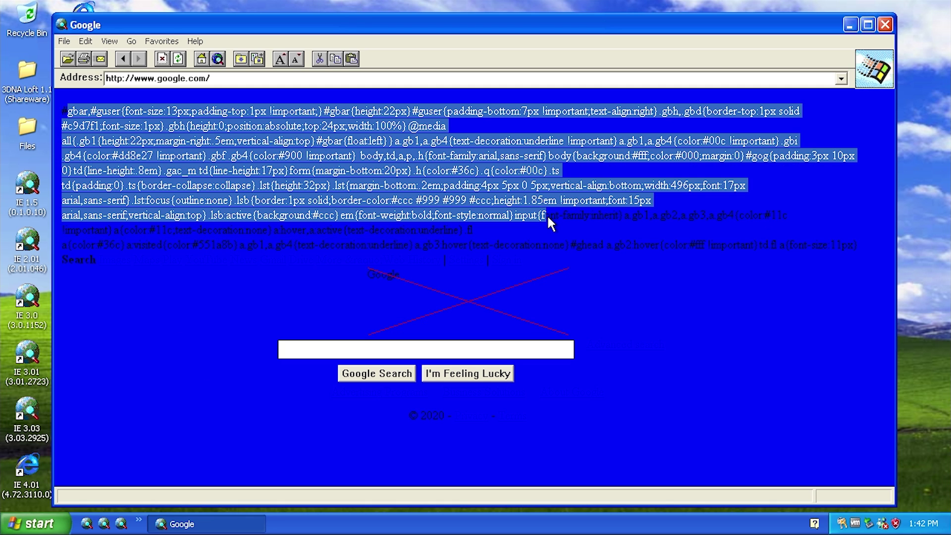
{"action": "left_click", "coordinate": [547, 215]}
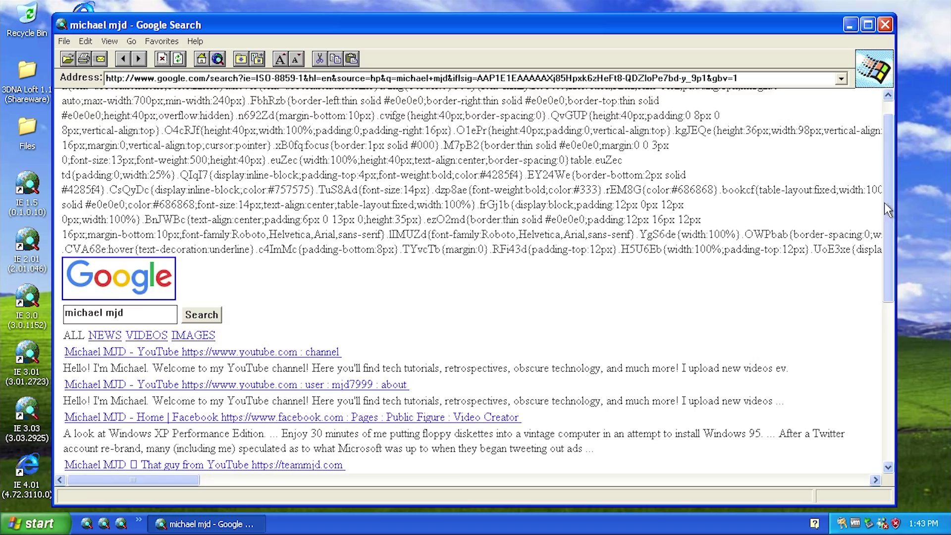
{"action": "scroll", "coordinate": [889, 211], "scroll_direction": "up", "scroll_amount": 2}
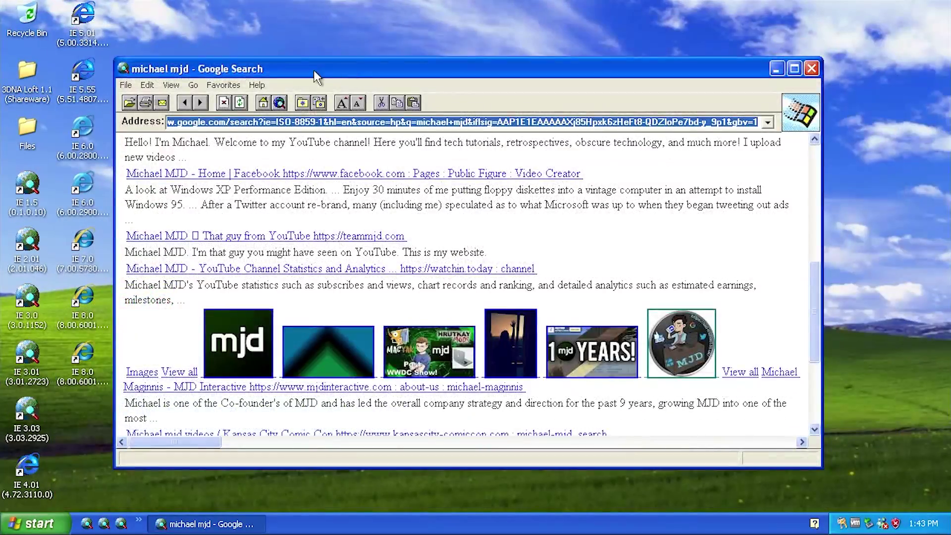
{"action": "mouse_move", "coordinate": [313, 69]}
{"action": "left_mouse_down"}
{"action": "mouse_move", "coordinate": [300, 62]}
{"action": "mouse_move", "coordinate": [317, 62]}
{"action": "left_mouse_up"}
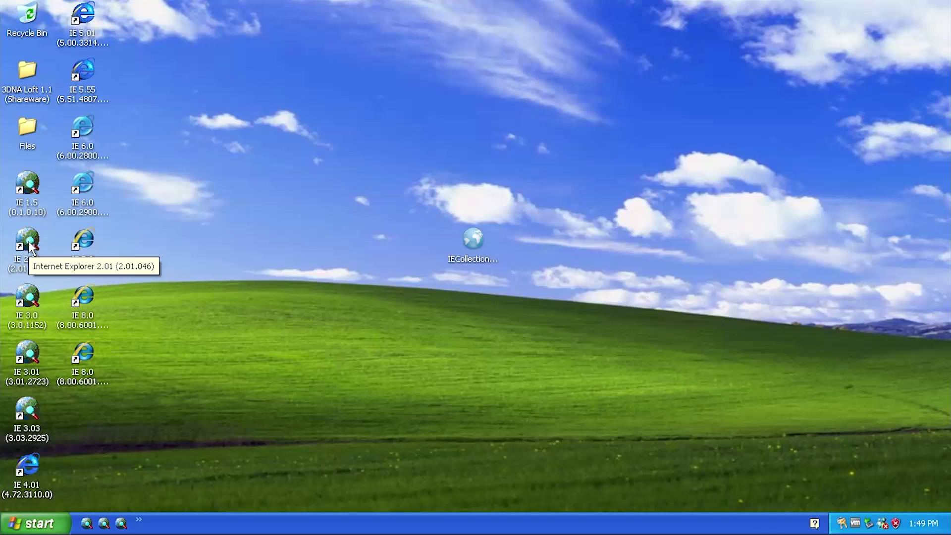
Restore the full-screen W3C page window and move it toward the lower right of the desktop.
{"action": "left_click", "coordinate": [36, 296]}
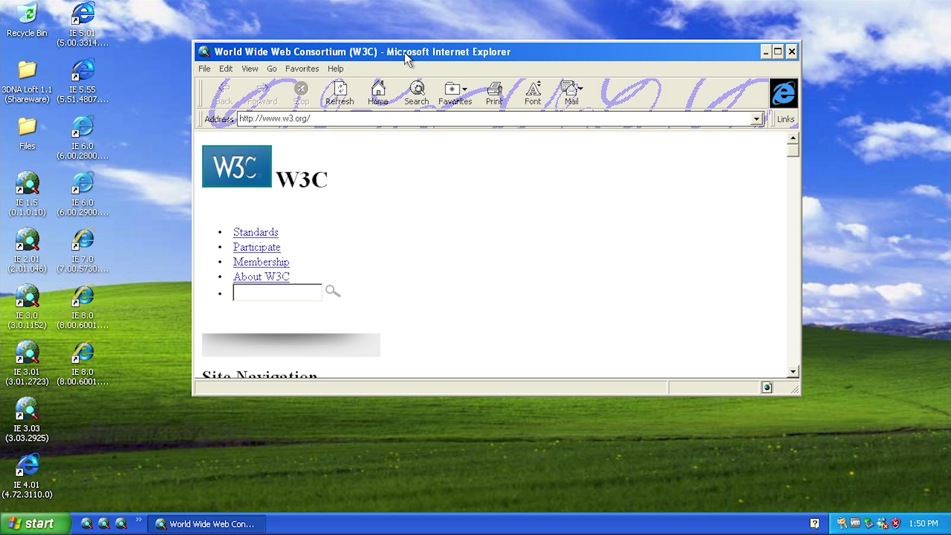
{"action": "left_click_drag", "start_coordinate": [756, 52], "coordinate": [691, 34]}
{"action": "left_click", "coordinate": [710, 40]}
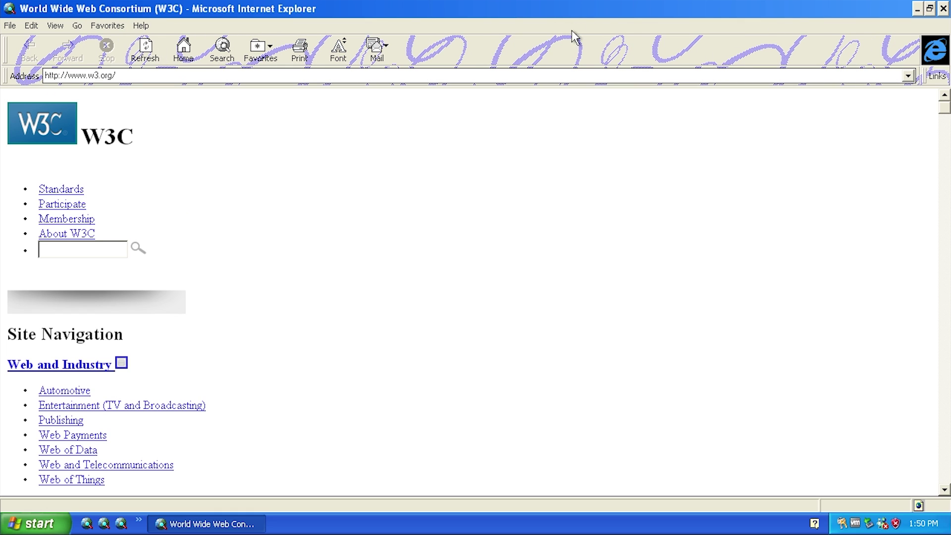
{"action": "left_click", "coordinate": [929, 9]}
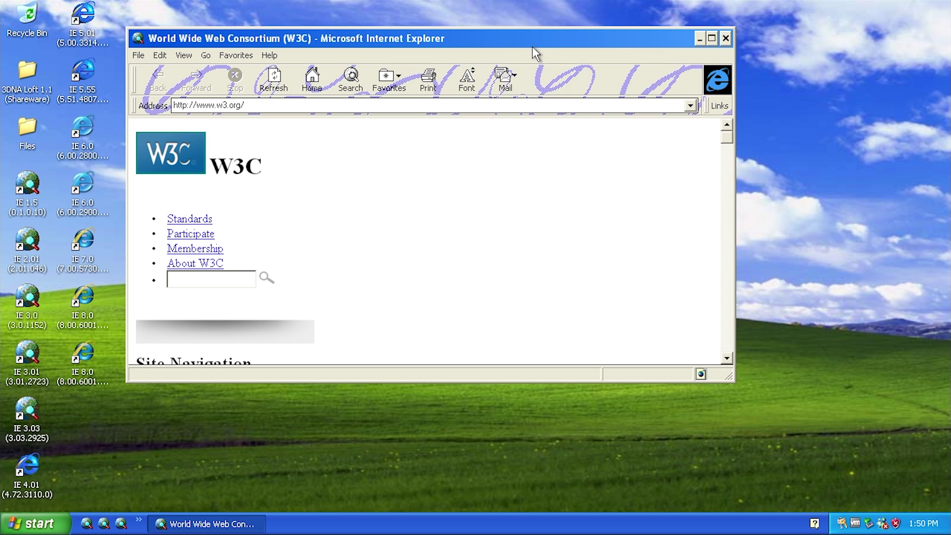
{"action": "left_click_drag", "start_coordinate": [532, 46], "coordinate": [583, 38]}
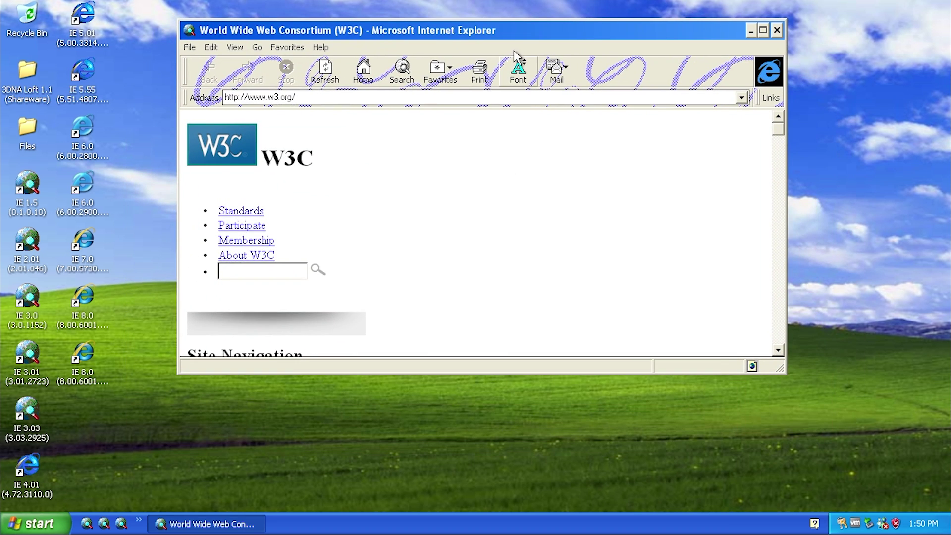
{"action": "left_click_drag", "start_coordinate": [394, 30], "coordinate": [553, 151]}
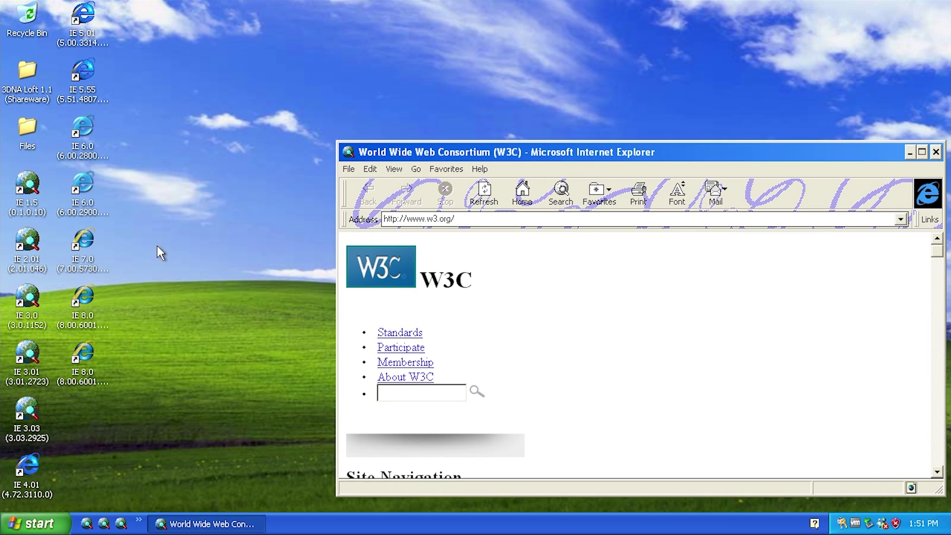
{"action": "double_click", "coordinate": [21, 249]}
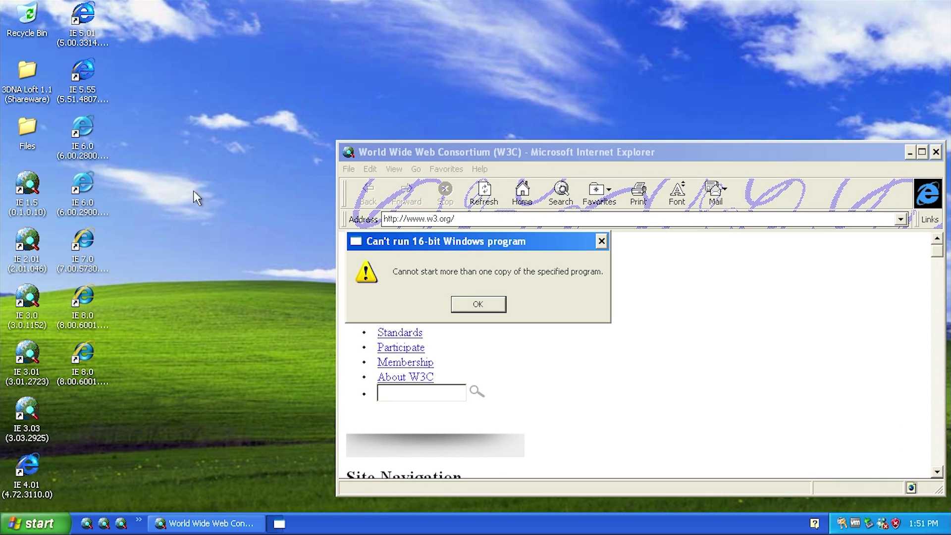
{"action": "left_click", "coordinate": [468, 303]}
{"action": "double_click", "coordinate": [31, 193]}
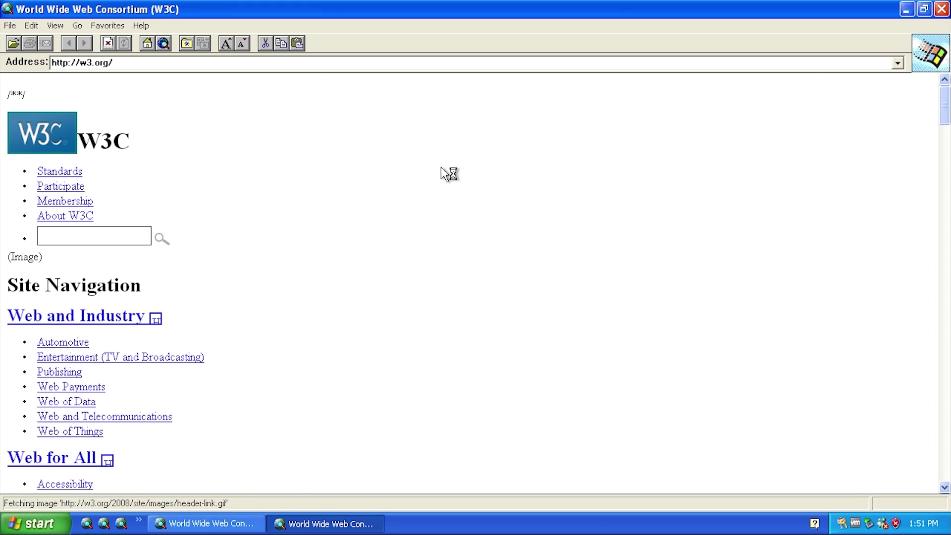
{"action": "left_click", "coordinate": [172, 248]}
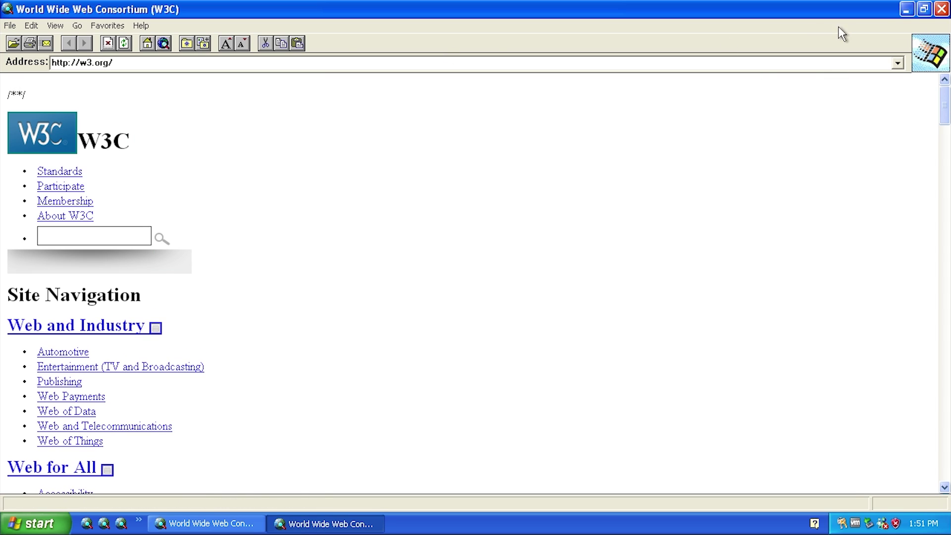
{"action": "left_click", "coordinate": [941, 8]}
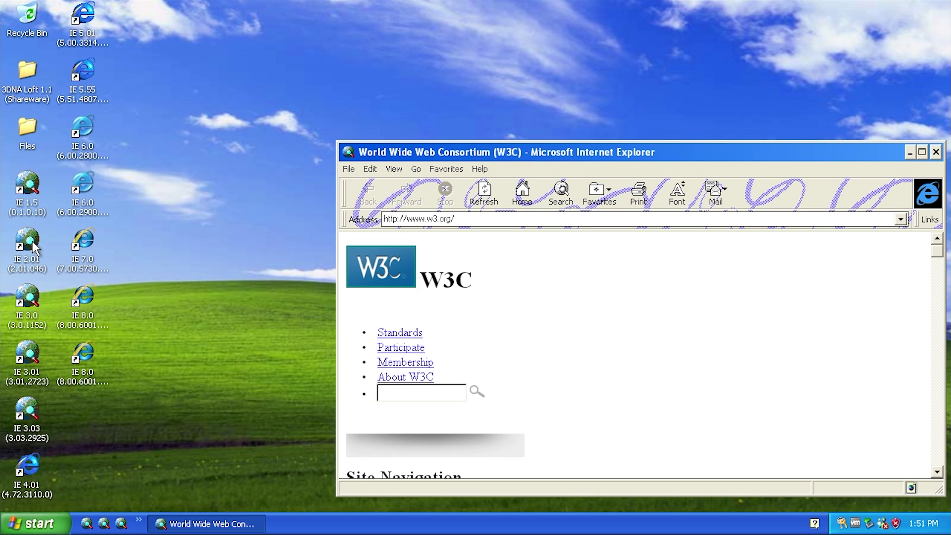
{"action": "double_click", "coordinate": [25, 358]}
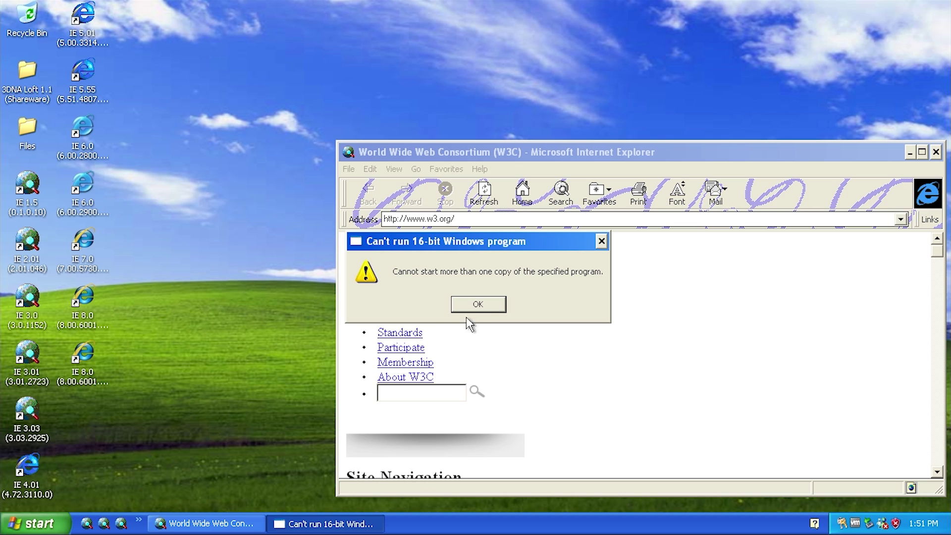
{"action": "left_click", "coordinate": [482, 303]}
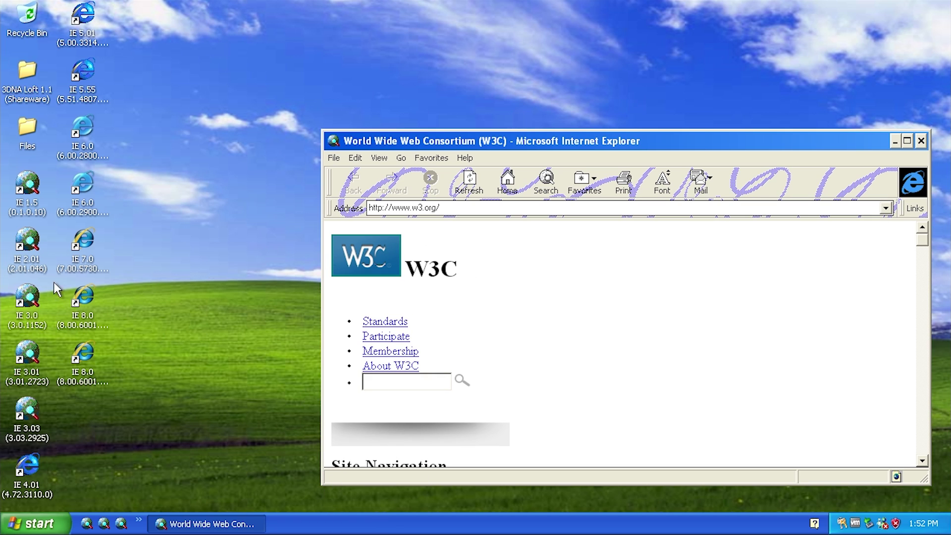
{"action": "left_click_drag", "start_coordinate": [54, 226], "coordinate": [29, 375]}
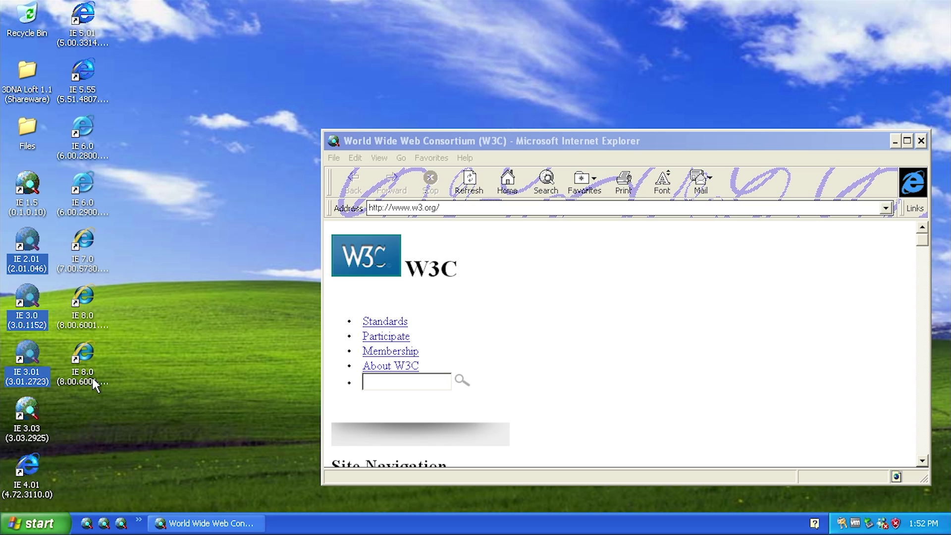
End the ntvdm.exe process in Windows Task Manager, then close Task Manager.
{"action": "left_click", "coordinate": [148, 384]}
{"action": "right_click", "coordinate": [352, 521]}
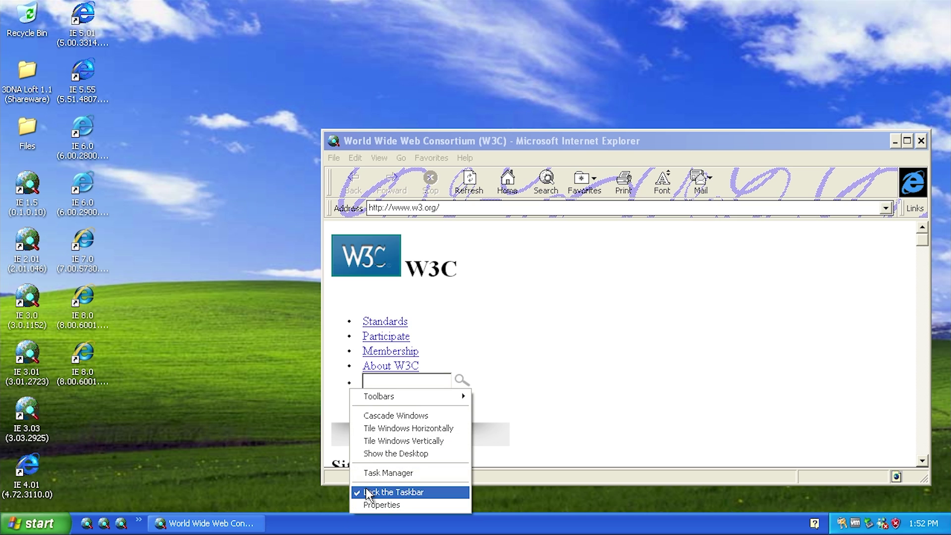
{"action": "left_click", "coordinate": [382, 473]}
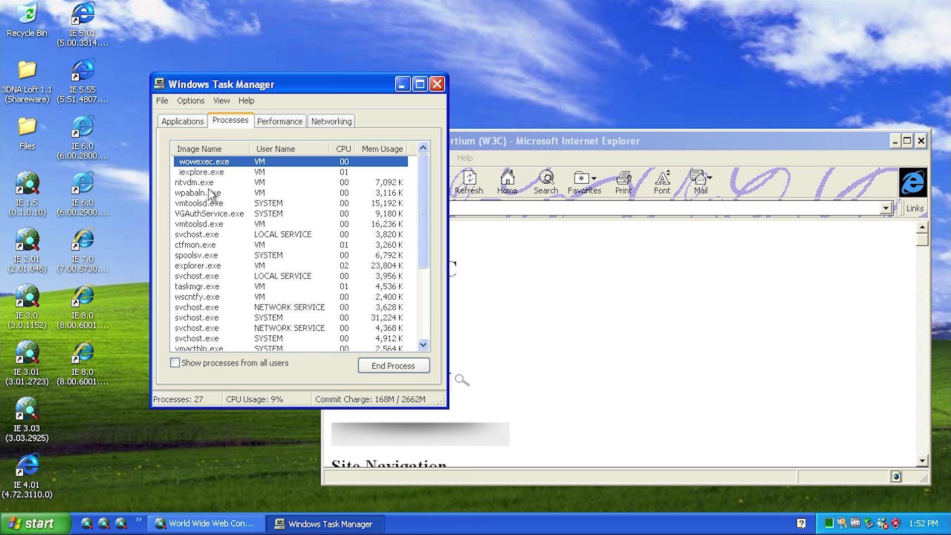
{"action": "left_click", "coordinate": [197, 184]}
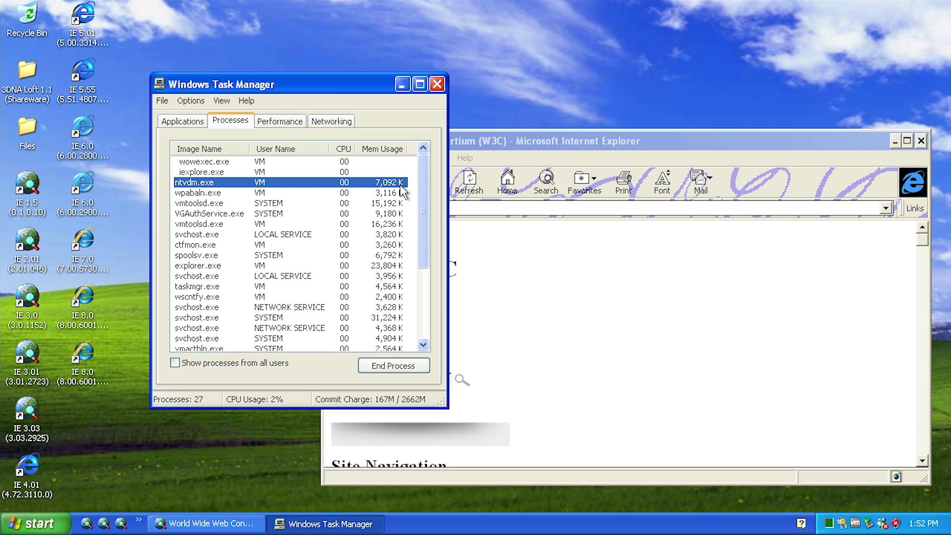
{"action": "left_click", "coordinate": [396, 366]}
{"action": "left_click", "coordinate": [439, 318]}
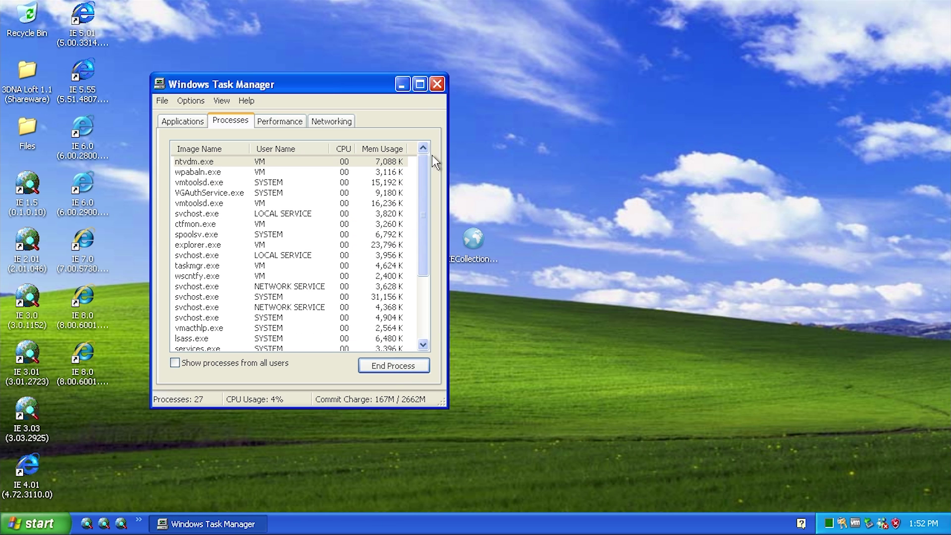
{"action": "left_click", "coordinate": [431, 85]}
Launch Internet Explorer 3.0 and dismiss its crash messages.
{"action": "double_click", "coordinate": [30, 296]}
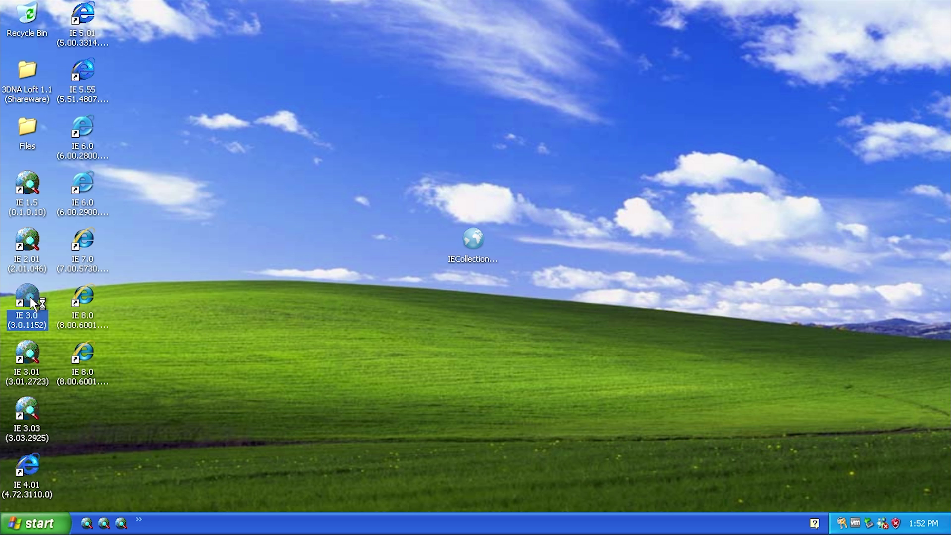
{"action": "left_click", "coordinate": [472, 307]}
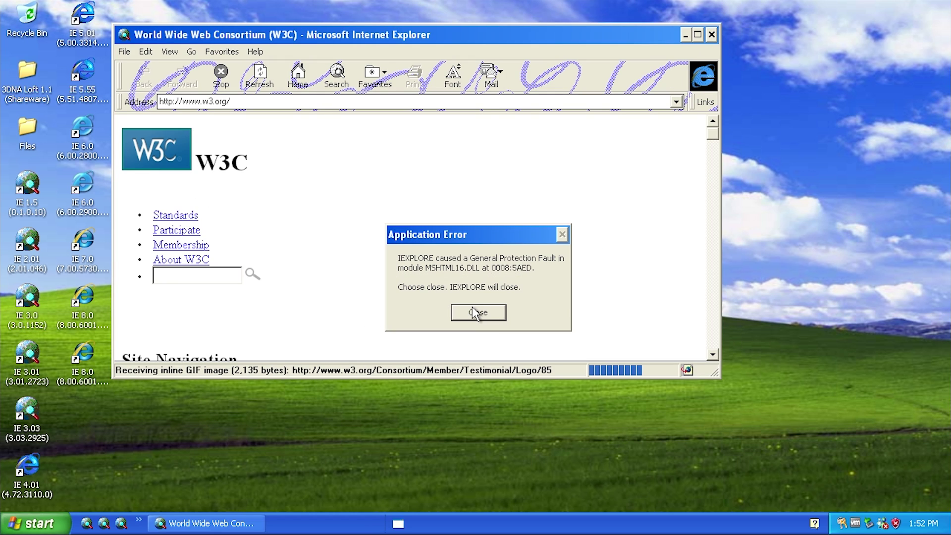
{"action": "left_click", "coordinate": [493, 315]}
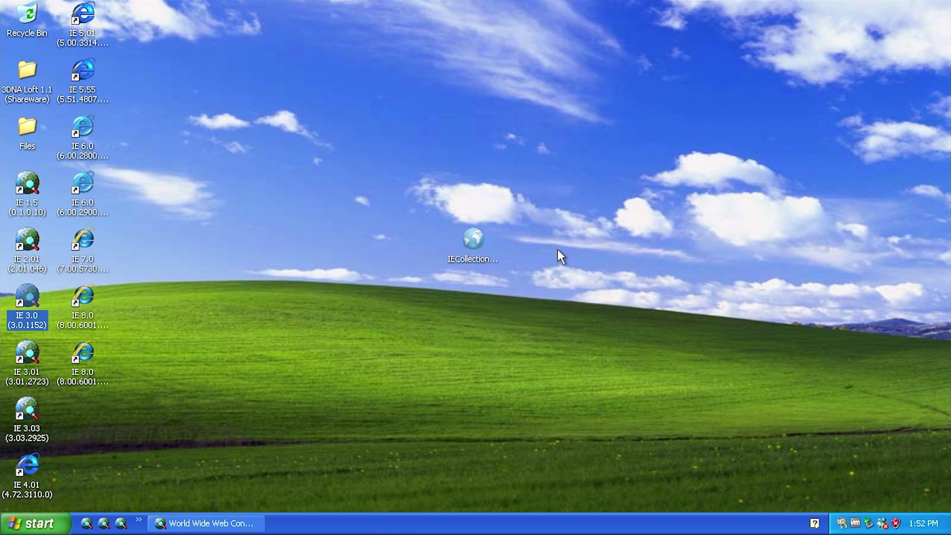
{"action": "left_click", "coordinate": [26, 239]}
{"action": "left_click", "coordinate": [30, 296]}
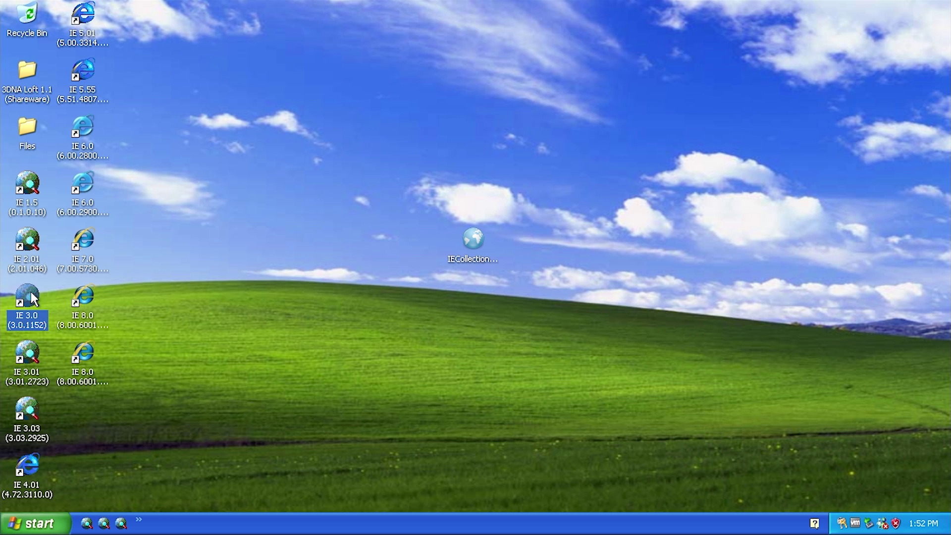
Launch Internet Explorer 3.01 and 3.03, closing each one's crash message.
{"action": "double_click", "coordinate": [22, 355]}
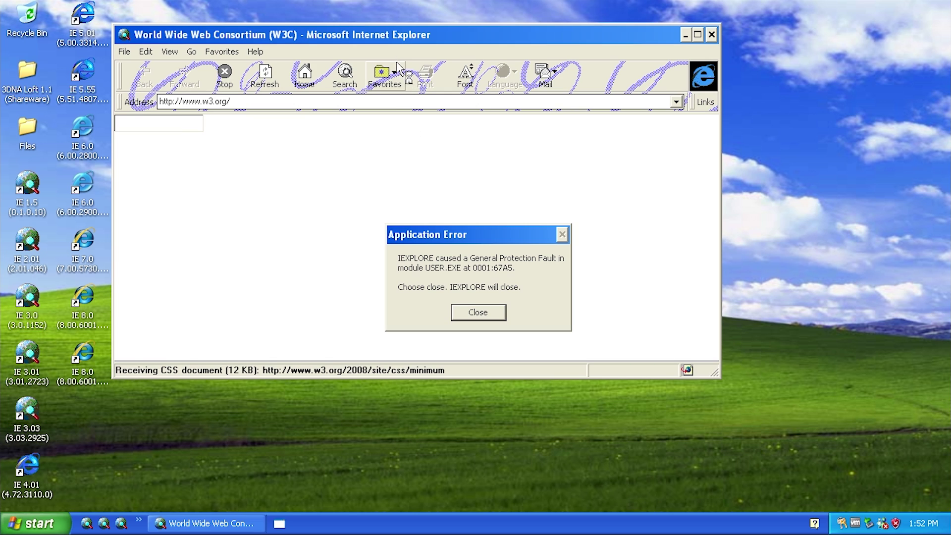
{"action": "left_click", "coordinate": [470, 311]}
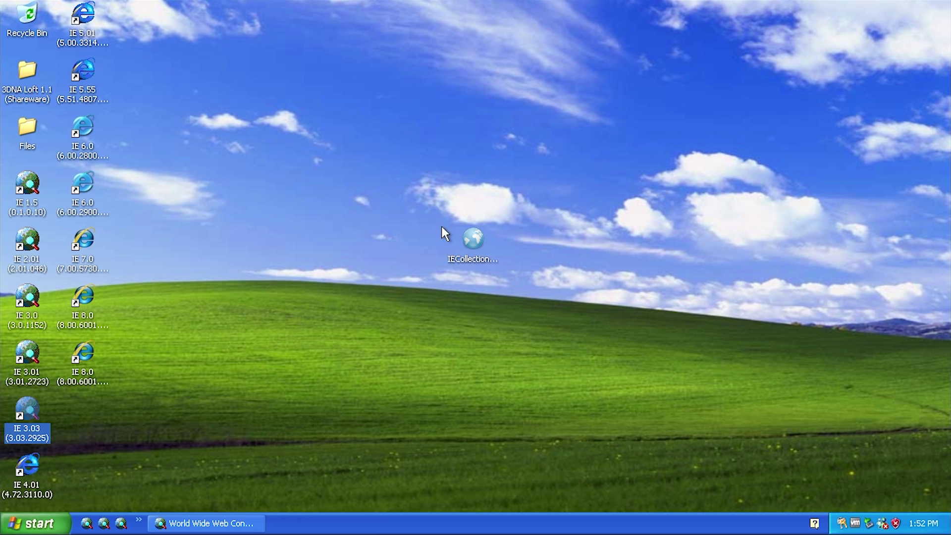
{"action": "double_click", "coordinate": [27, 409]}
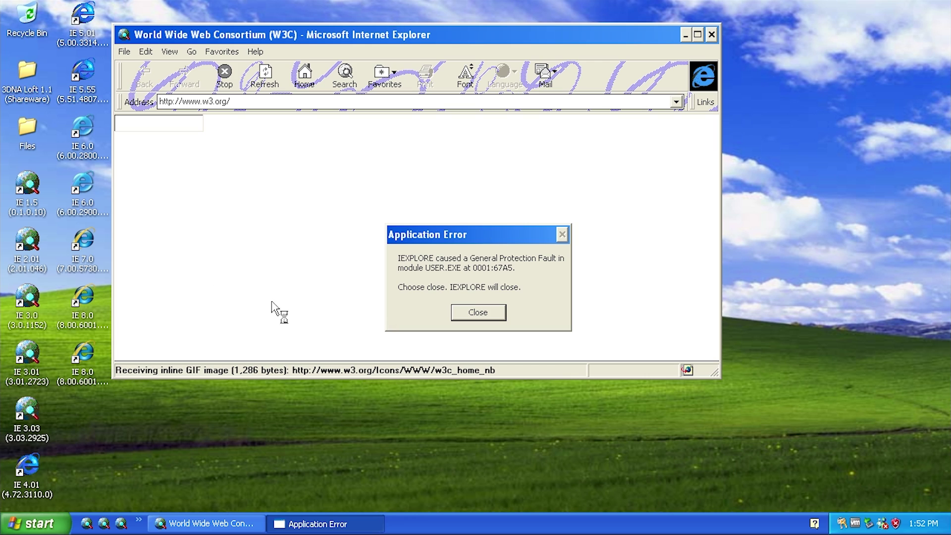
{"action": "left_click_drag", "start_coordinate": [458, 236], "coordinate": [391, 263]}
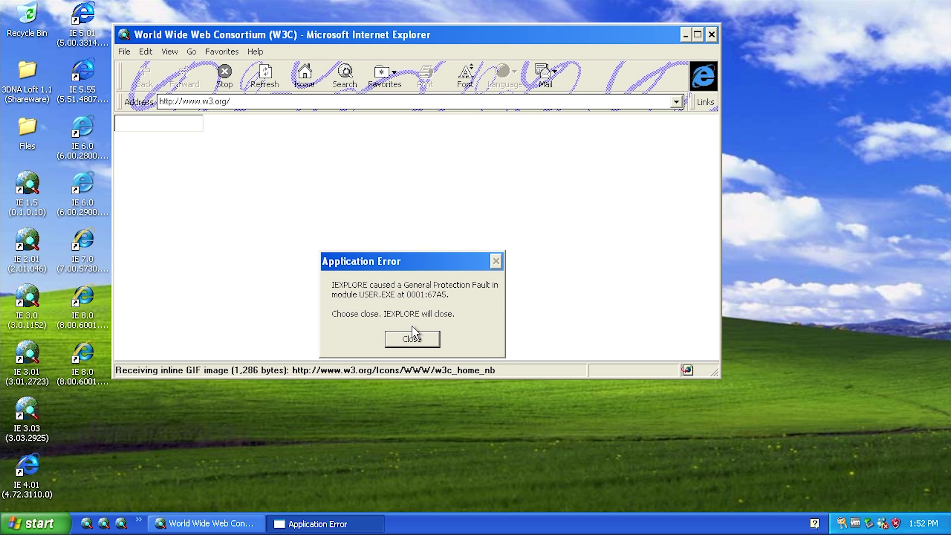
{"action": "left_click", "coordinate": [412, 339]}
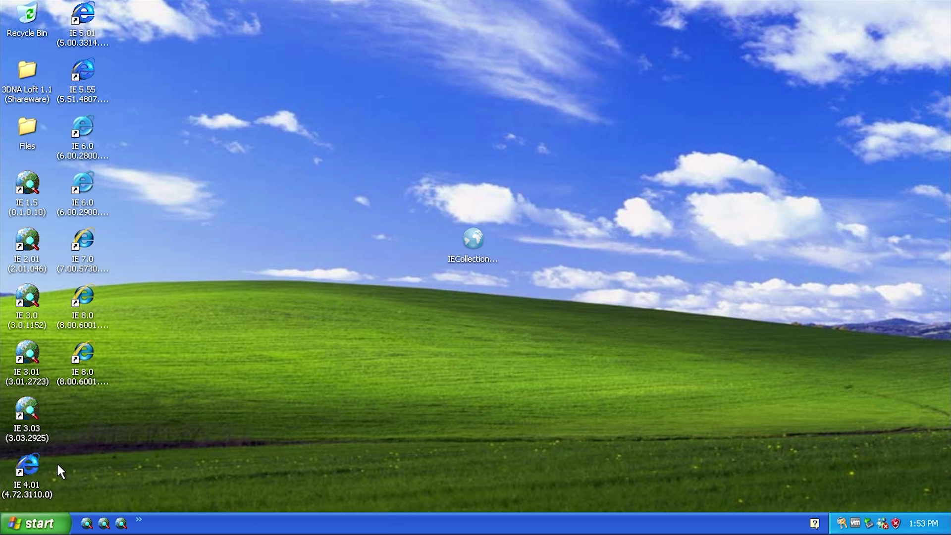
Launch IE 4.01 in a restored window and view its About version information twice.
{"action": "double_click", "coordinate": [27, 469]}
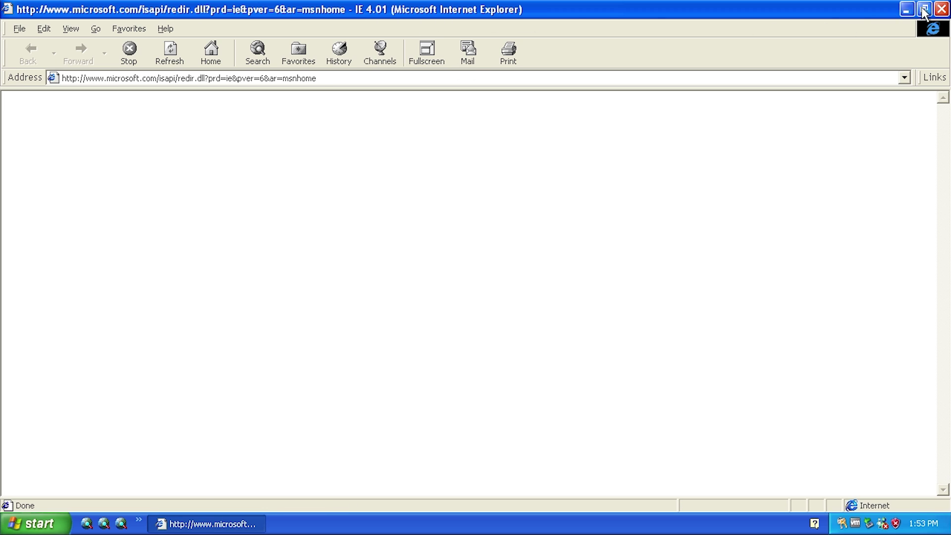
{"action": "left_click", "coordinate": [924, 10]}
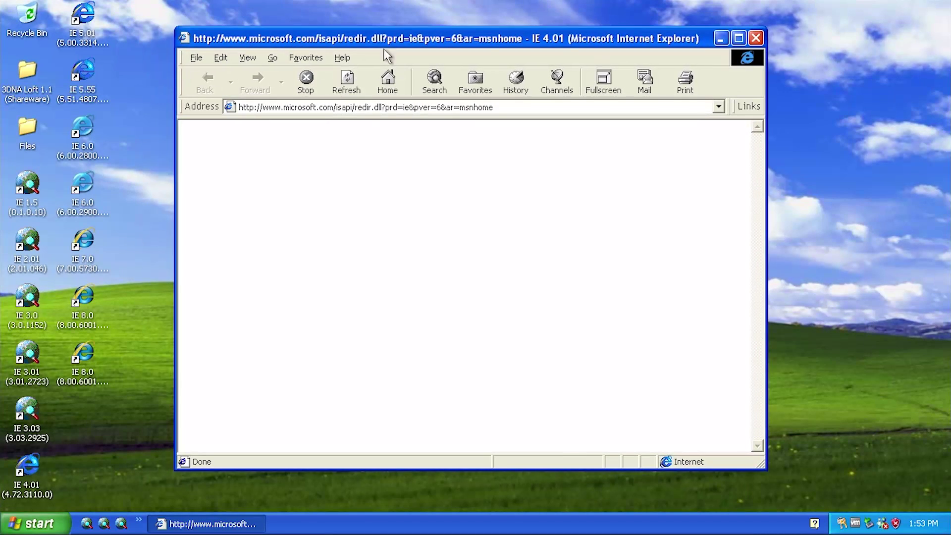
{"action": "left_click", "coordinate": [345, 57]}
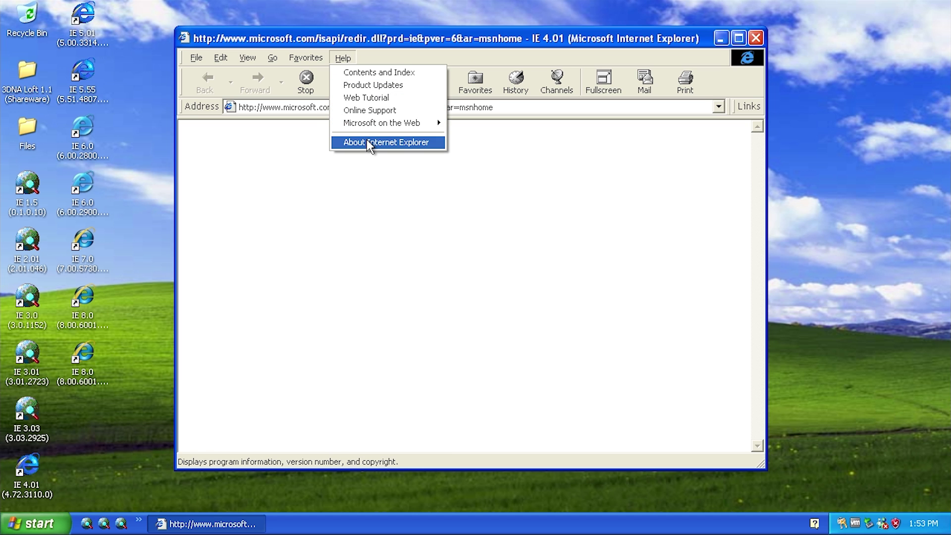
{"action": "left_click", "coordinate": [367, 141]}
{"action": "left_click_drag", "start_coordinate": [367, 141], "coordinate": [355, 212]}
{"action": "left_click", "coordinate": [441, 112]}
{"action": "left_click", "coordinate": [342, 58]}
{"action": "left_click", "coordinate": [386, 142]}
{"action": "left_click", "coordinate": [495, 206]}
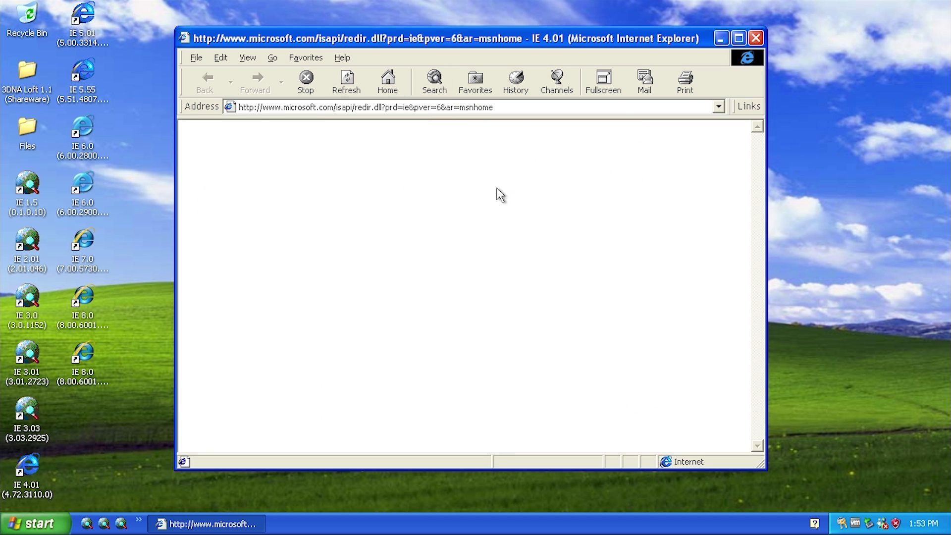
{"action": "left_click", "coordinate": [501, 107]}
{"action": "left_click_drag", "start_coordinate": [496, 107], "coordinate": [110, 109]}
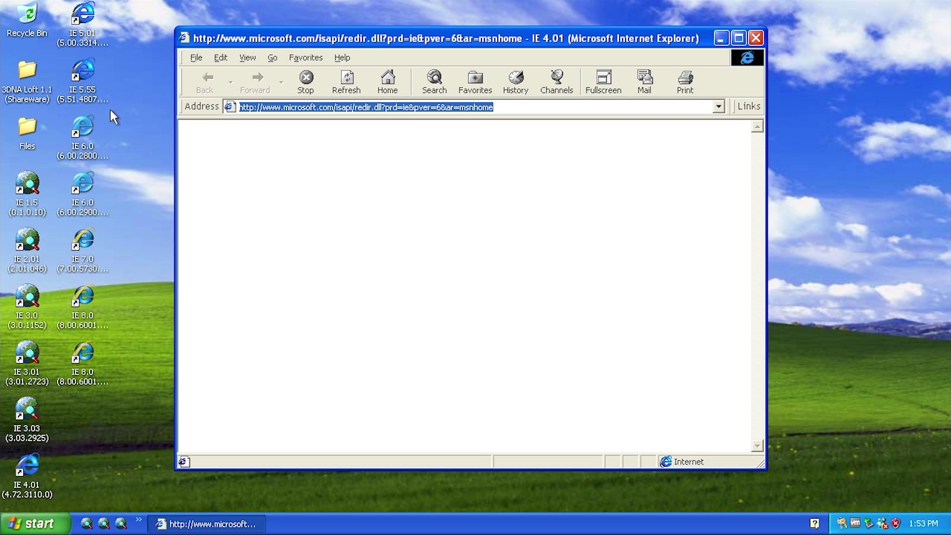
{"action": "type", "text": "www.google.com"}
{"action": "key", "text": "Return"}
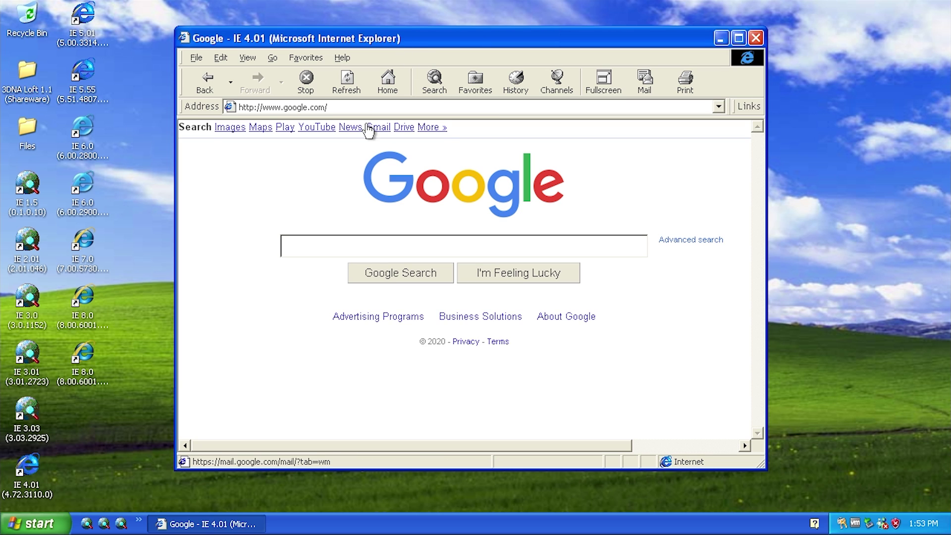
{"action": "left_click", "coordinate": [205, 80]}
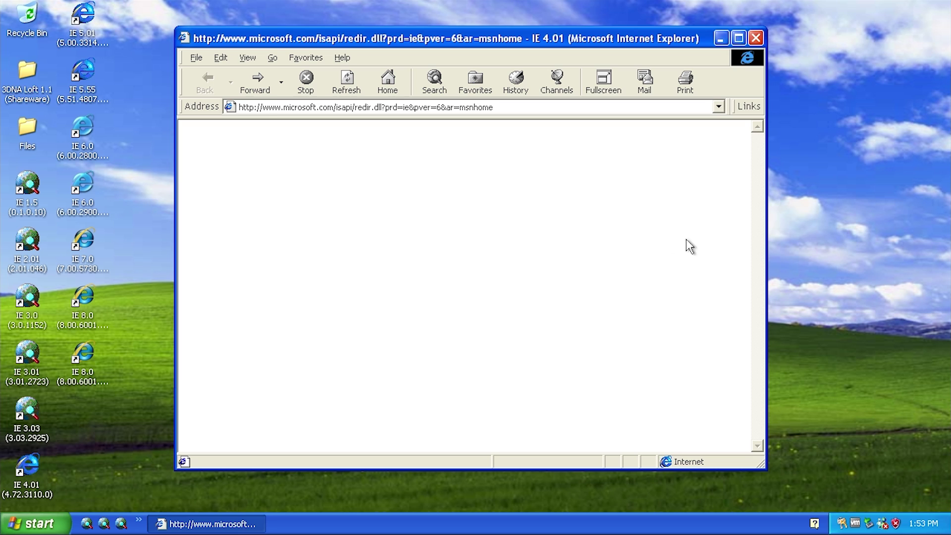
{"action": "left_click", "coordinate": [257, 83]}
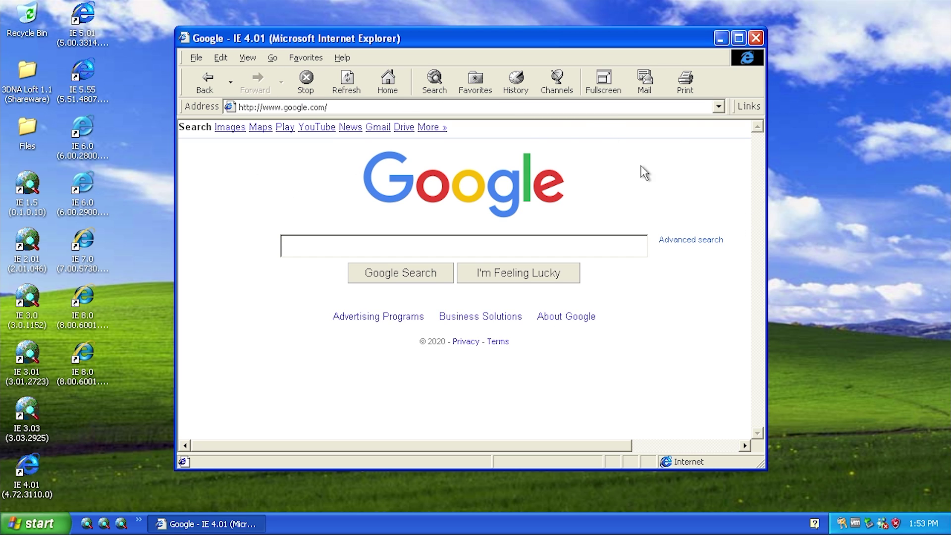
Maximize the IE 4.01 window, move it up-left, and close it.
{"action": "left_click", "coordinate": [739, 39]}
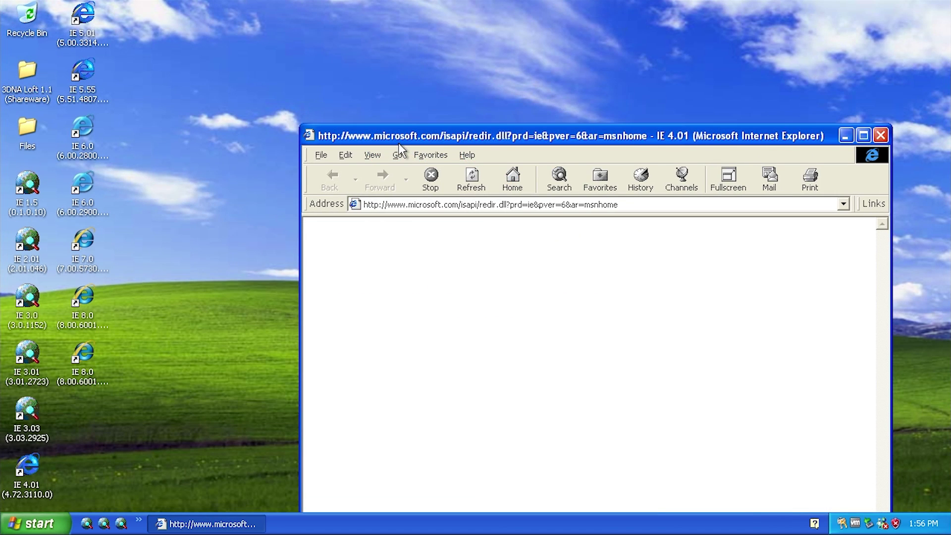
{"action": "left_click_drag", "start_coordinate": [398, 143], "coordinate": [310, 57]}
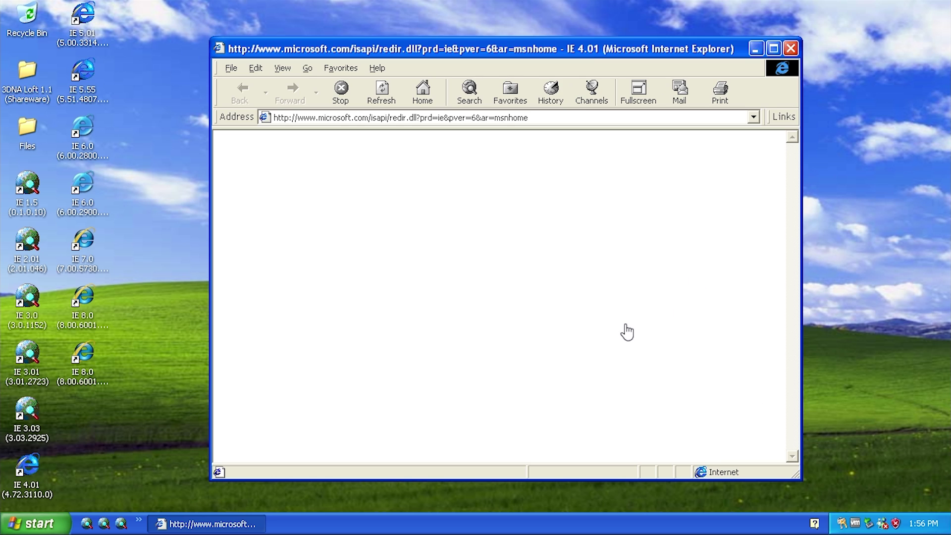
{"action": "left_click", "coordinate": [791, 49]}
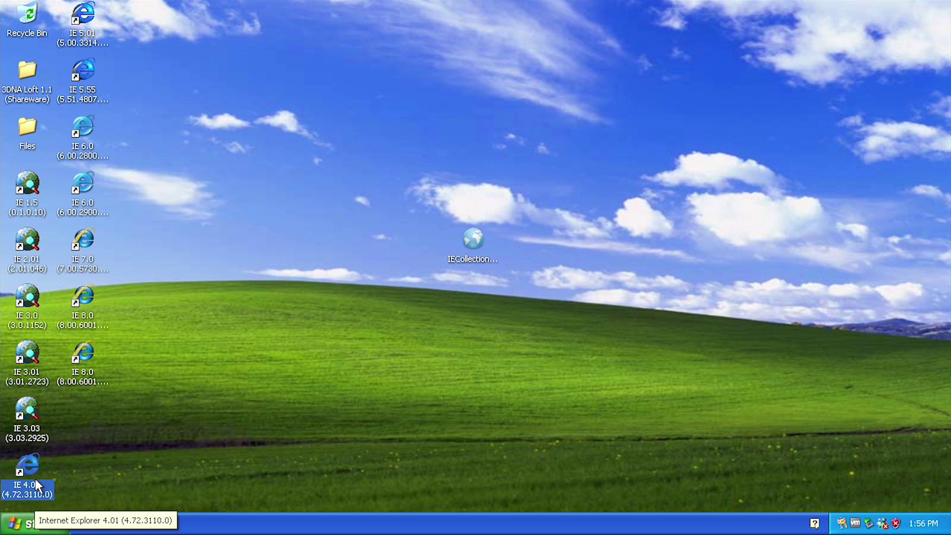
{"action": "left_click", "coordinate": [79, 22]}
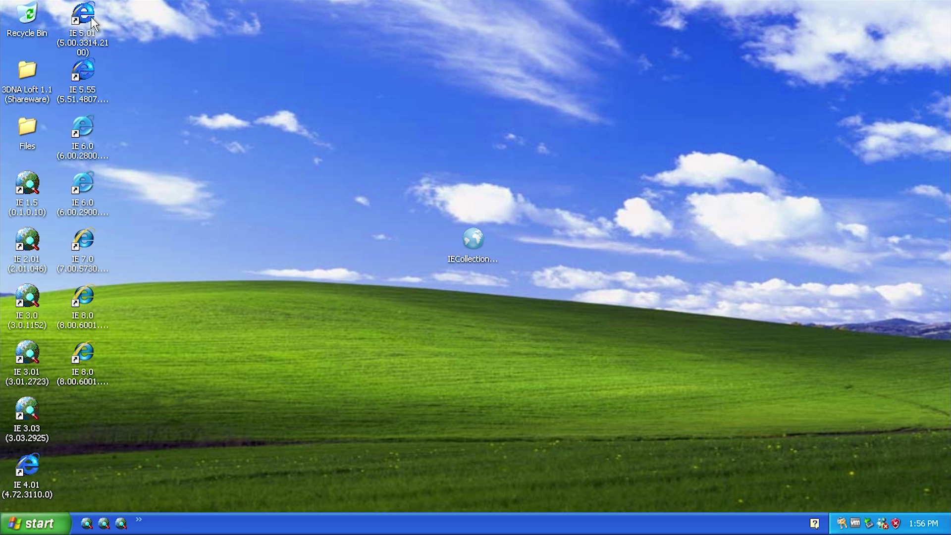
{"action": "left_click", "coordinate": [88, 20]}
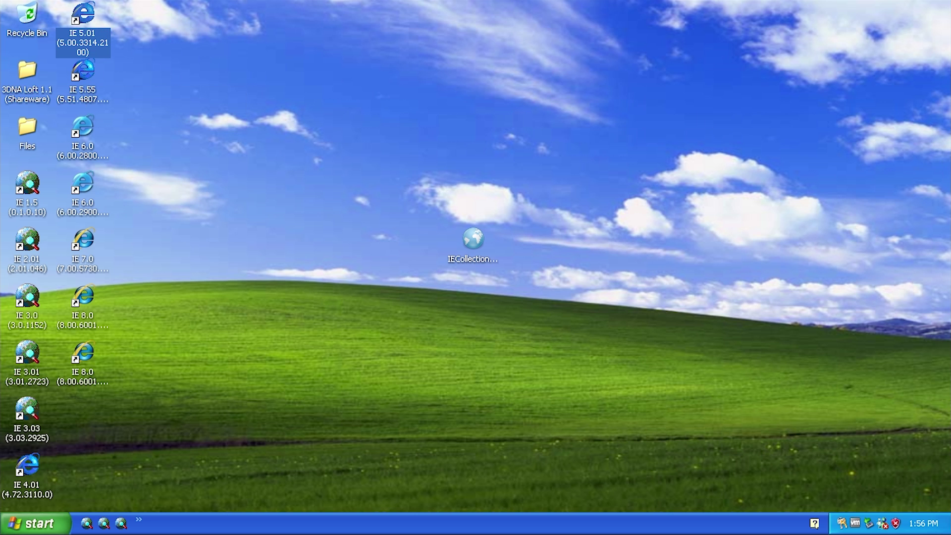
{"action": "left_click", "coordinate": [87, 94]}
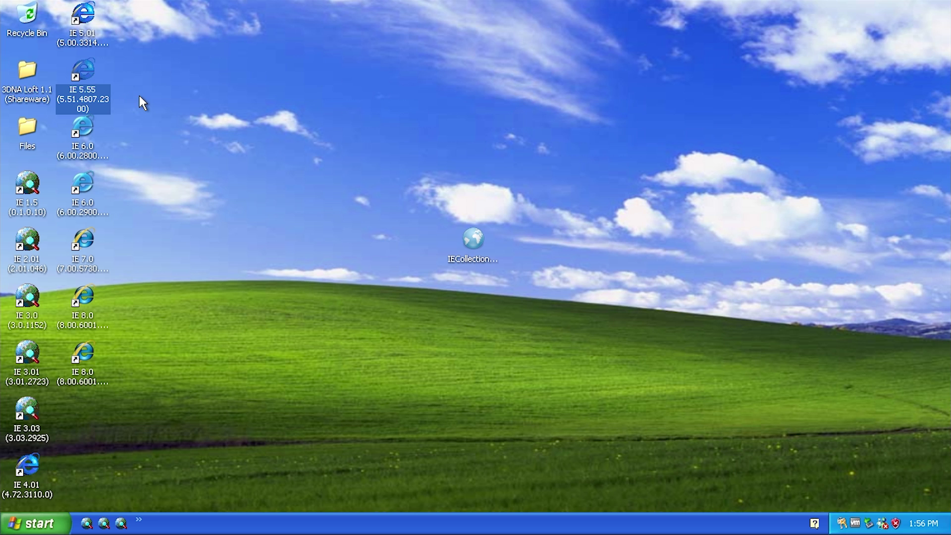
{"action": "left_click", "coordinate": [212, 104]}
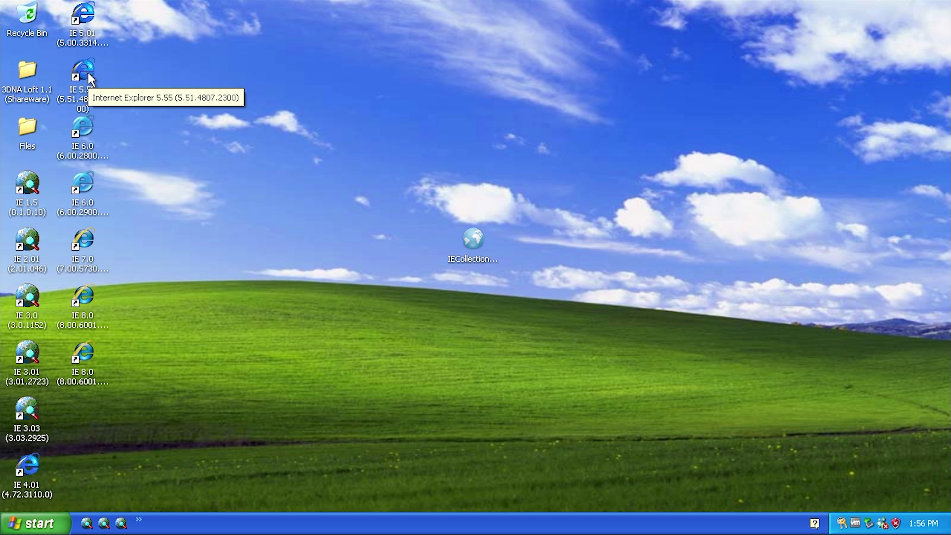
Launch IE 5.01 and restore it to a smaller window shifted slightly right.
{"action": "double_click", "coordinate": [85, 20]}
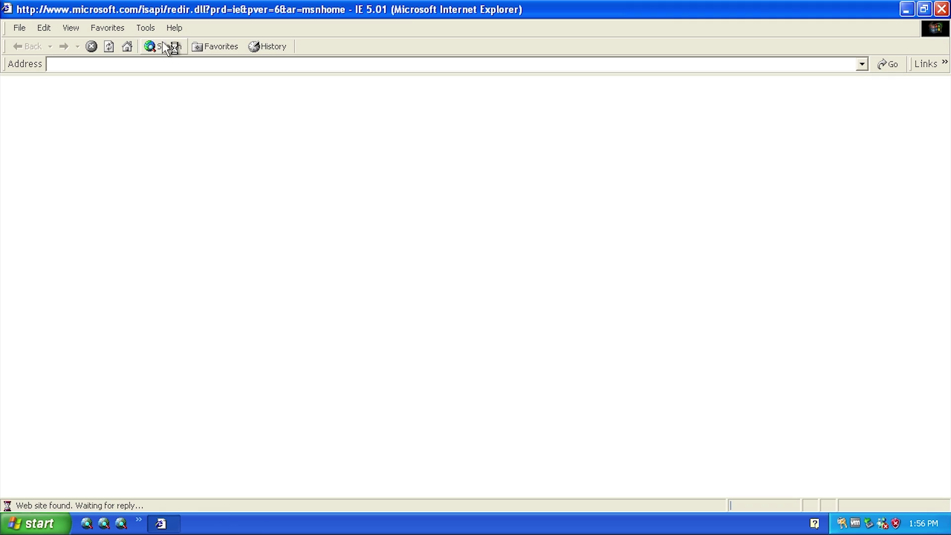
{"action": "left_click", "coordinate": [923, 9]}
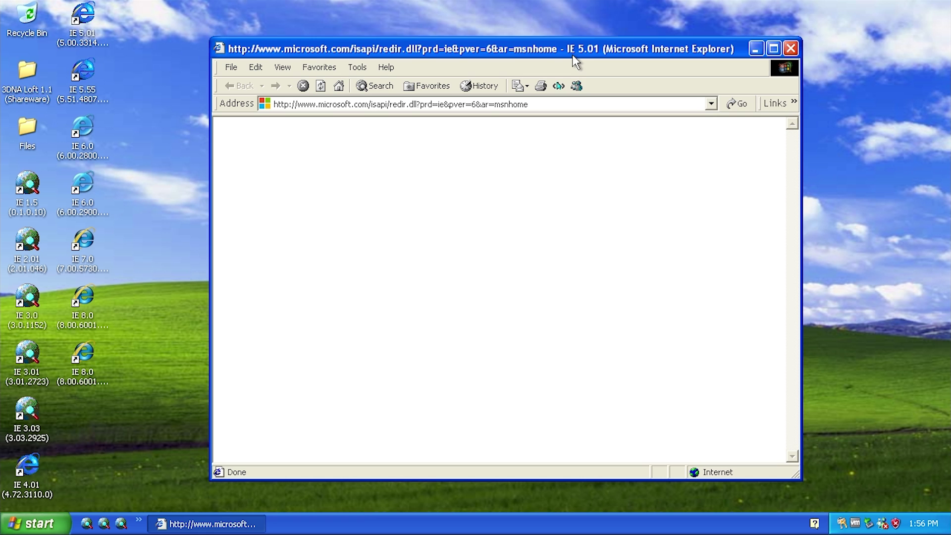
{"action": "left_click_drag", "start_coordinate": [572, 55], "coordinate": [576, 54]}
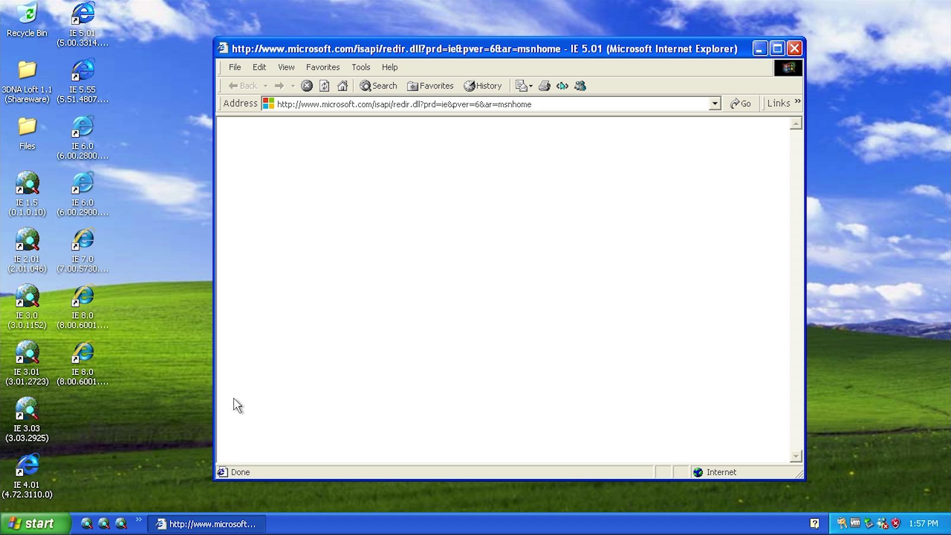
Launch and close the older IE versions and IE 4.01, then move IE 5.01 left.
{"action": "double_click", "coordinate": [27, 185]}
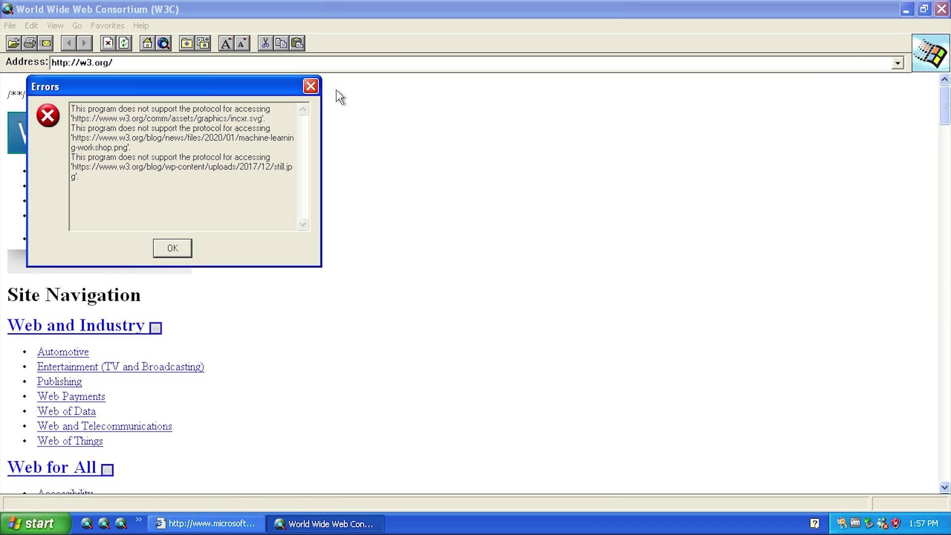
{"action": "left_click", "coordinate": [311, 85]}
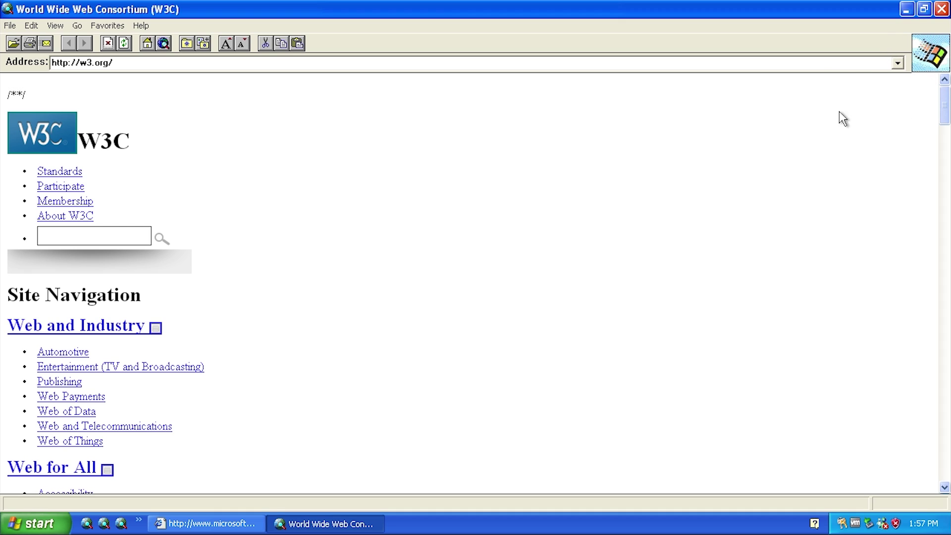
{"action": "left_click", "coordinate": [941, 9]}
{"action": "double_click", "coordinate": [28, 302]}
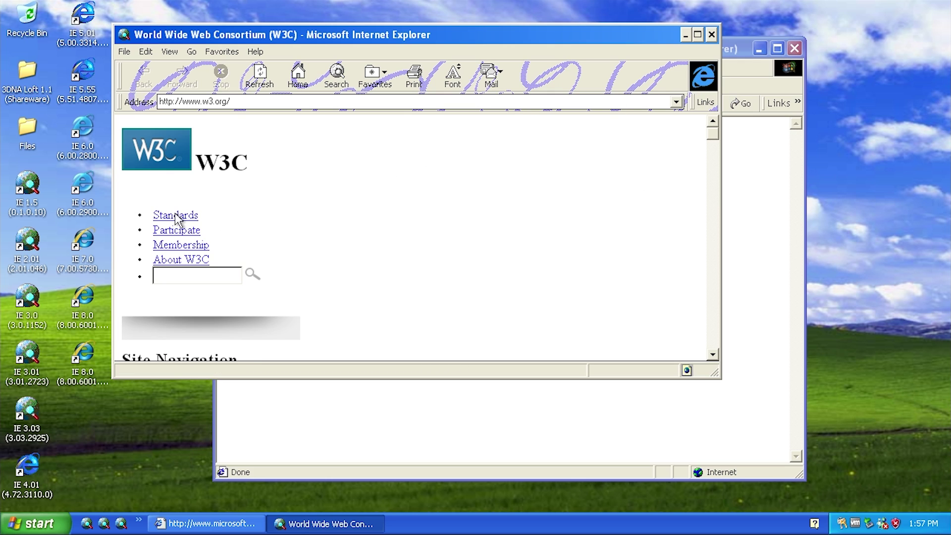
{"action": "left_click", "coordinate": [712, 34]}
{"action": "left_click", "coordinate": [25, 465]}
{"action": "double_click", "coordinate": [25, 465]}
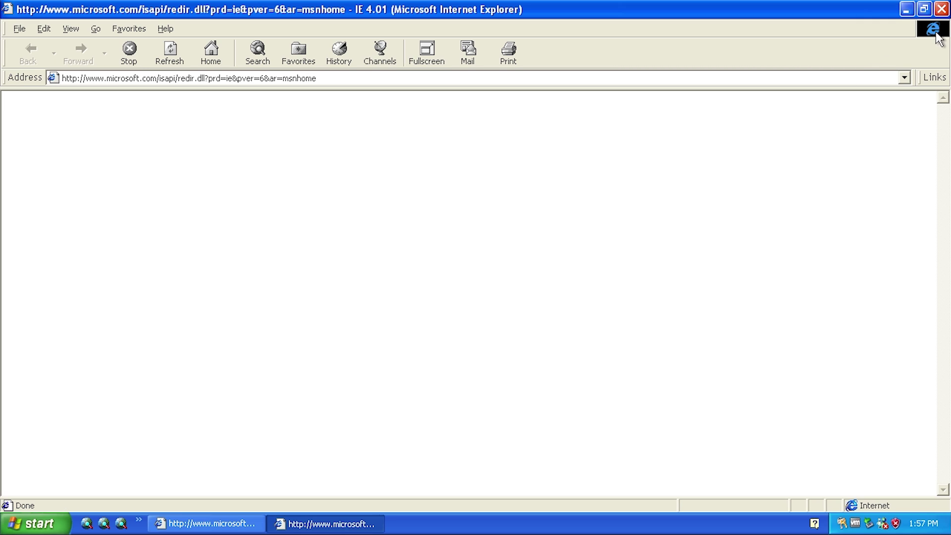
{"action": "left_click", "coordinate": [942, 10]}
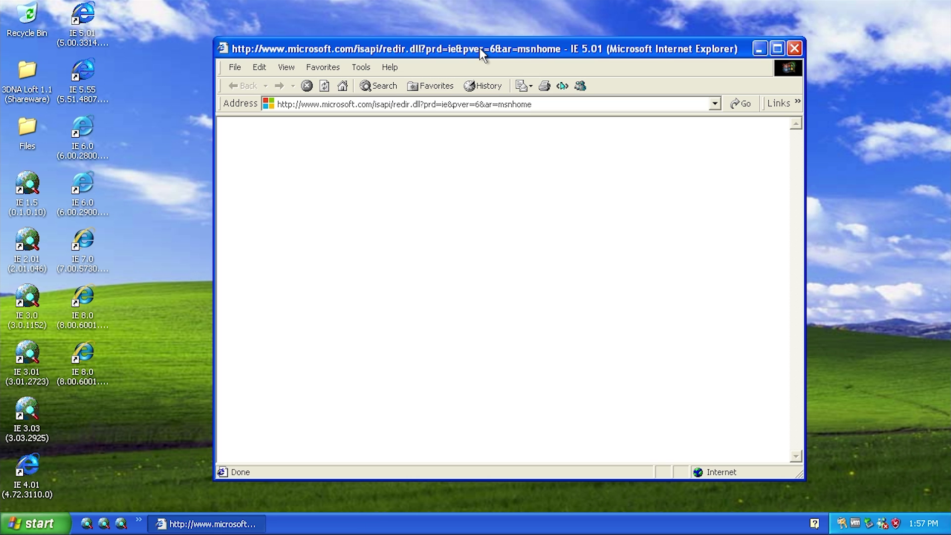
{"action": "left_click_drag", "start_coordinate": [481, 51], "coordinate": [454, 54]}
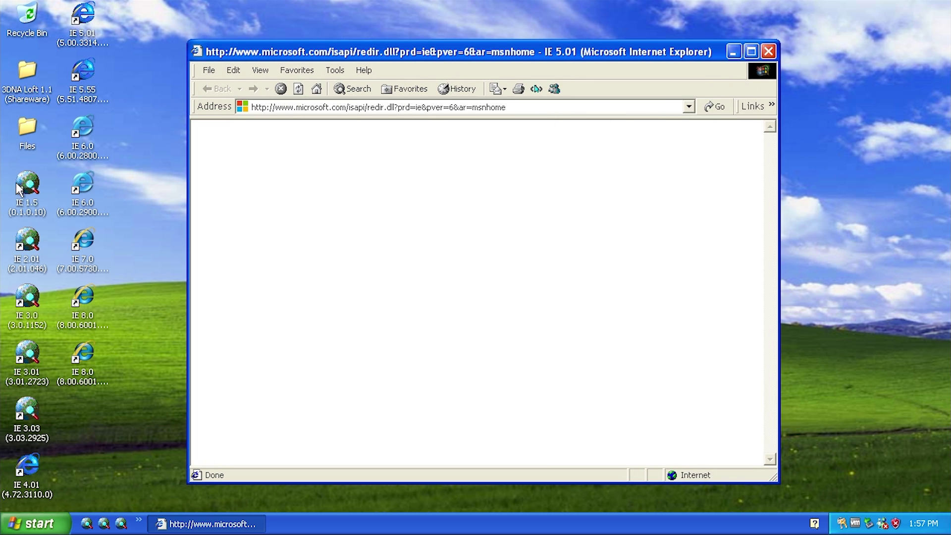
{"action": "left_click", "coordinate": [495, 106]}
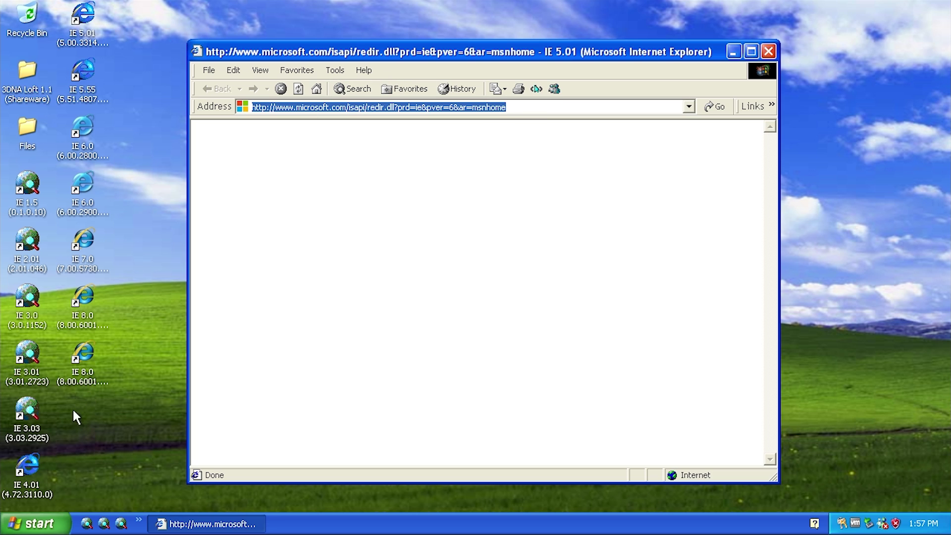
Launch and restore IE 4.01, then drag it and IE 5.01 into overlapping positions.
{"action": "double_click", "coordinate": [31, 461]}
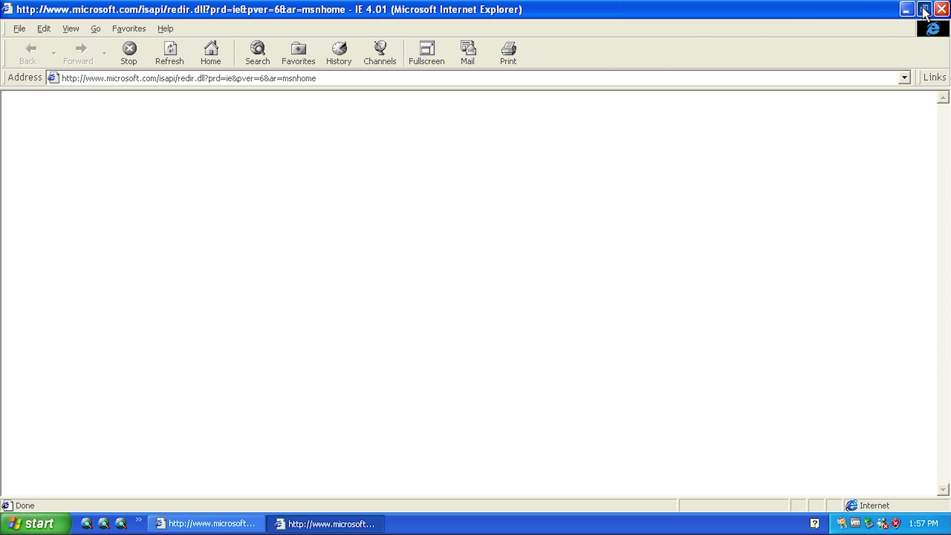
{"action": "left_click", "coordinate": [924, 10]}
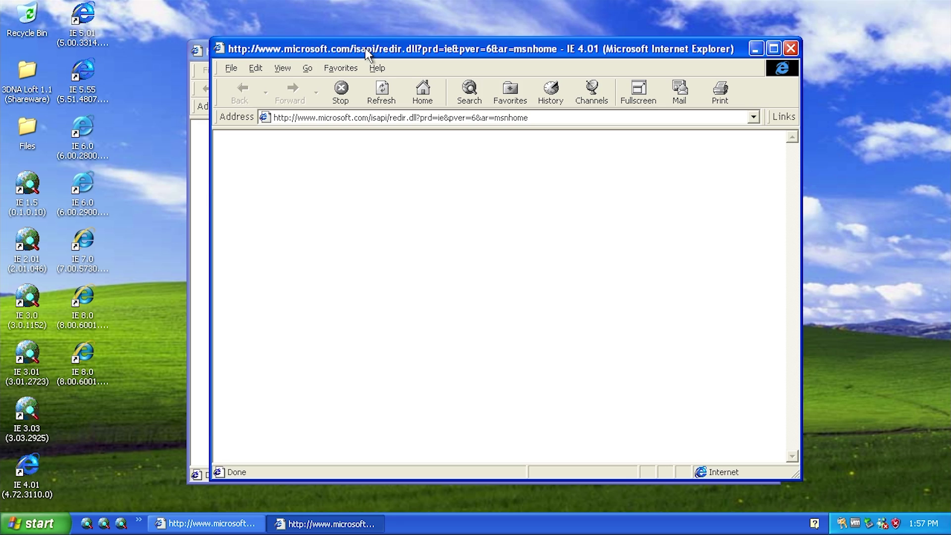
{"action": "left_click_drag", "start_coordinate": [365, 49], "coordinate": [577, 49]}
{"action": "left_click_drag", "start_coordinate": [325, 46], "coordinate": [617, 102]}
{"action": "left_click_drag", "start_coordinate": [585, 52], "coordinate": [235, 66]}
{"action": "left_click_drag", "start_coordinate": [696, 117], "coordinate": [605, 70]}
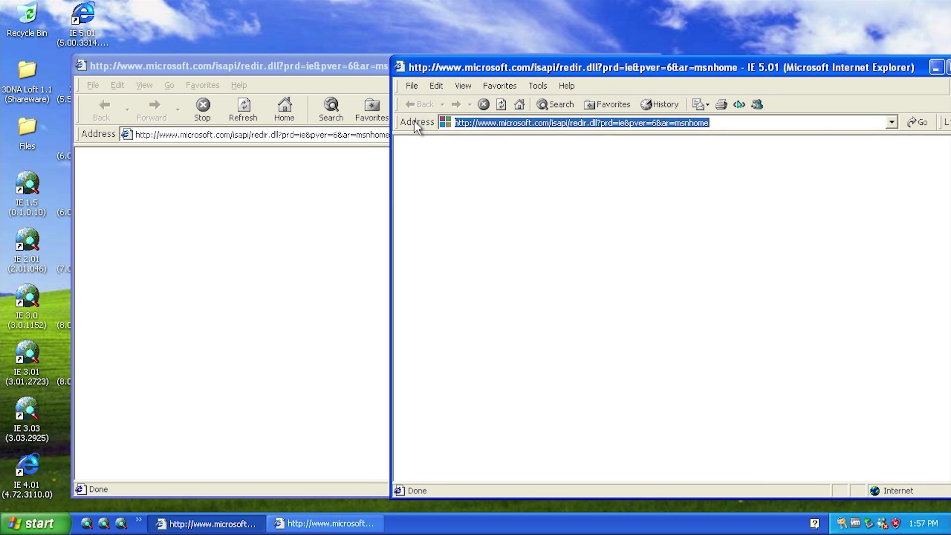
{"action": "left_click_drag", "start_coordinate": [465, 76], "coordinate": [147, 110]}
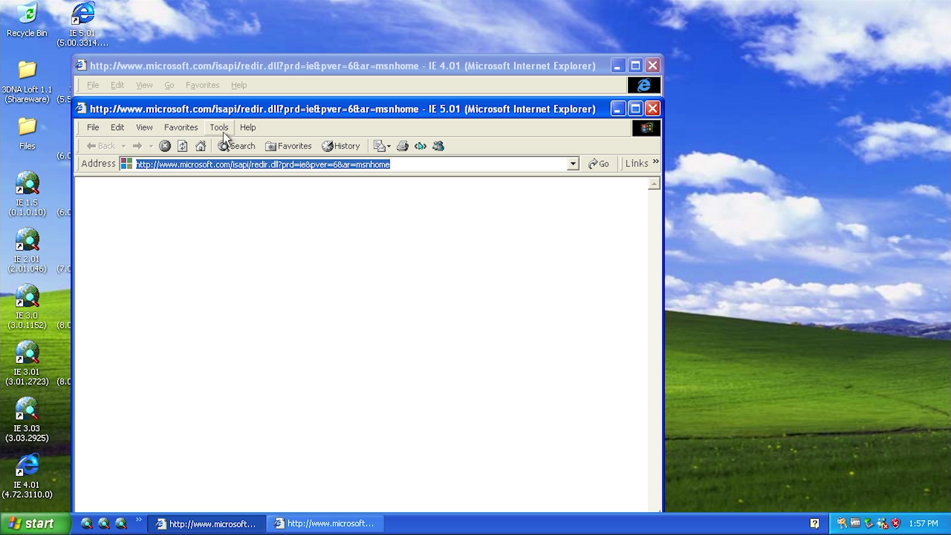
{"action": "left_click_drag", "start_coordinate": [262, 109], "coordinate": [492, 142]}
Set the IE 5.01 toolbar's Icon options to Large icons in Customize Toolbar.
{"action": "right_click", "coordinate": [703, 179]}
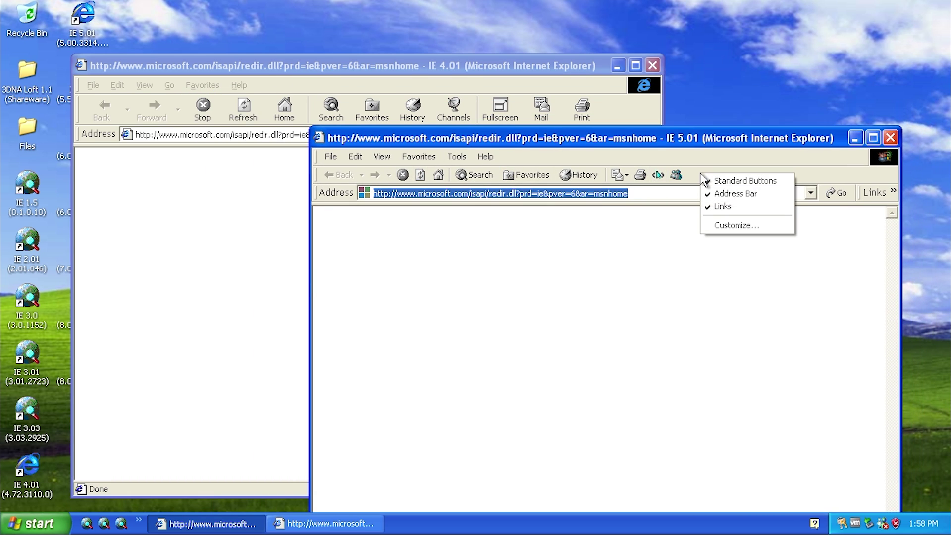
{"action": "left_click", "coordinate": [720, 221]}
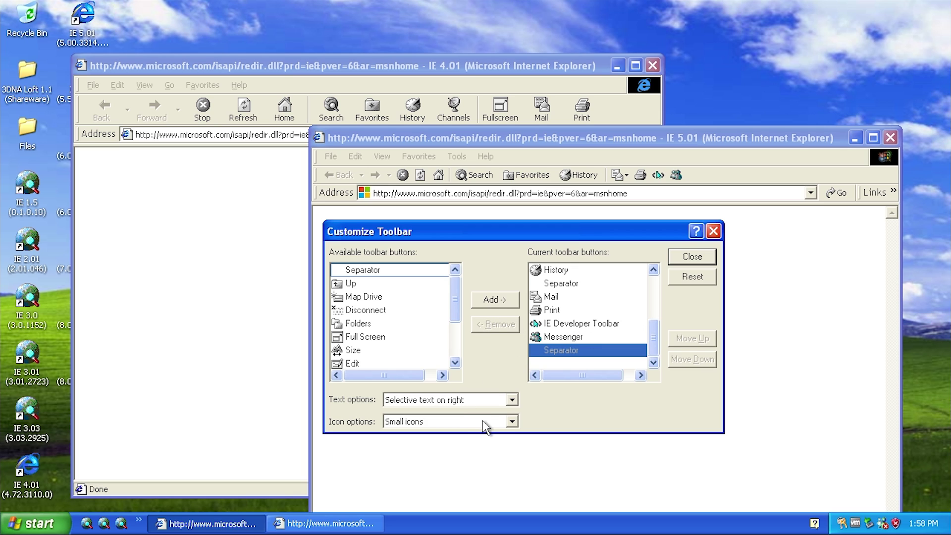
{"action": "left_click", "coordinate": [512, 421]}
{"action": "left_click", "coordinate": [440, 444]}
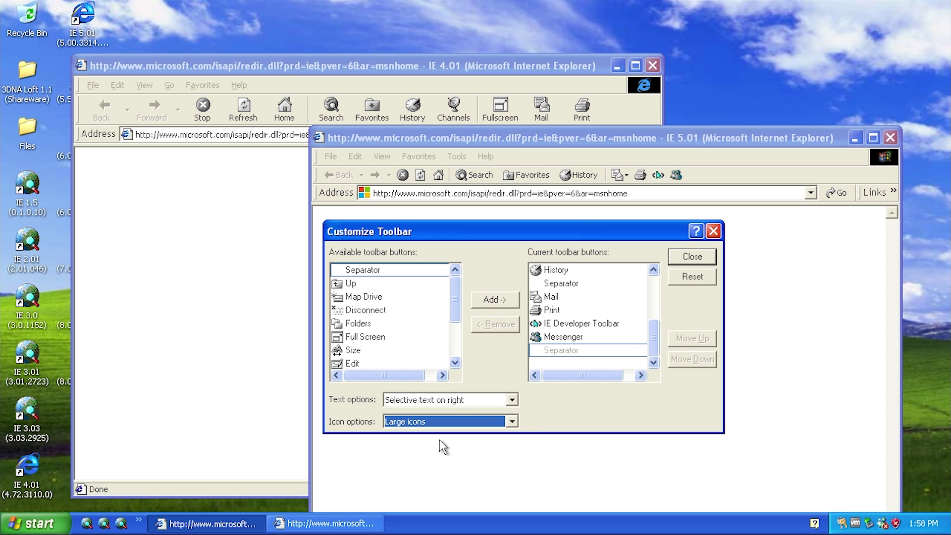
{"action": "left_click", "coordinate": [692, 259]}
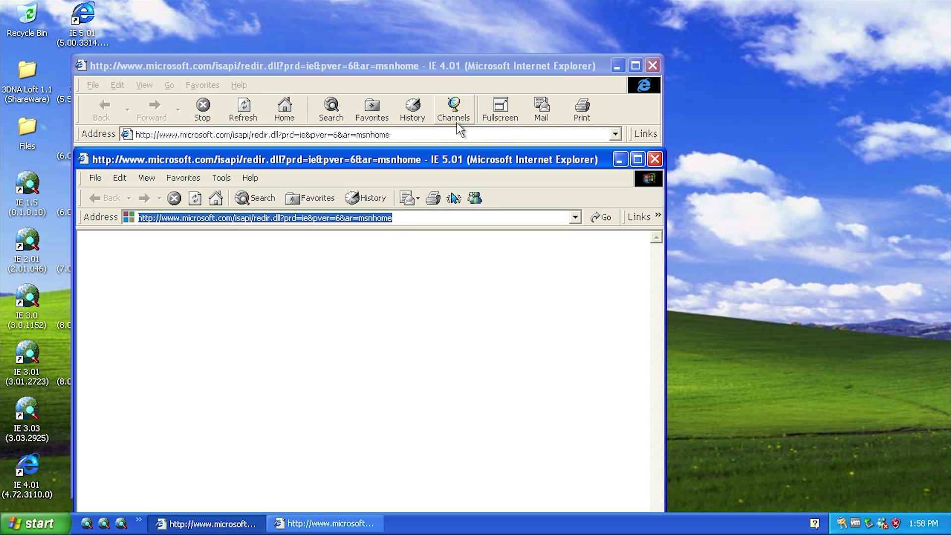
Open Windows Messenger, move it to the centre, and close it.
{"action": "left_click", "coordinate": [474, 198]}
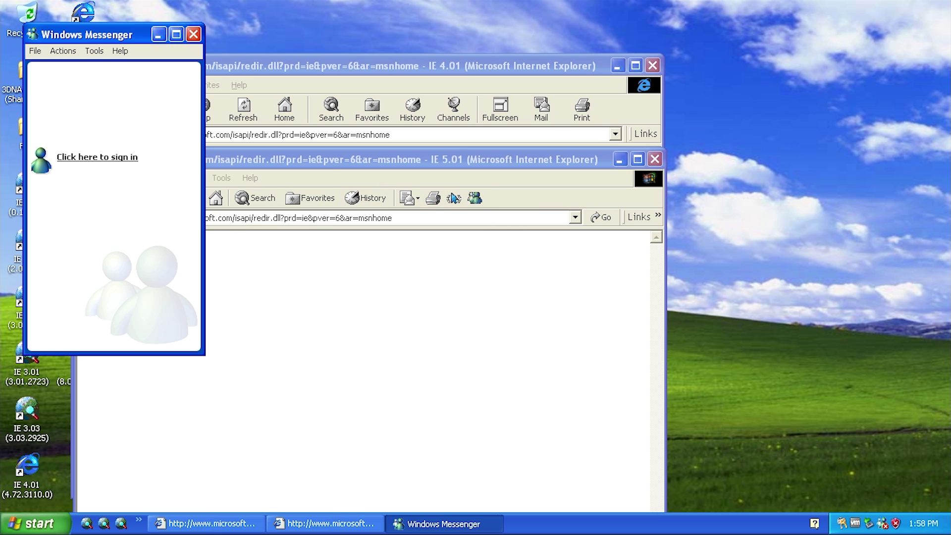
{"action": "left_click_drag", "start_coordinate": [38, 36], "coordinate": [297, 74]}
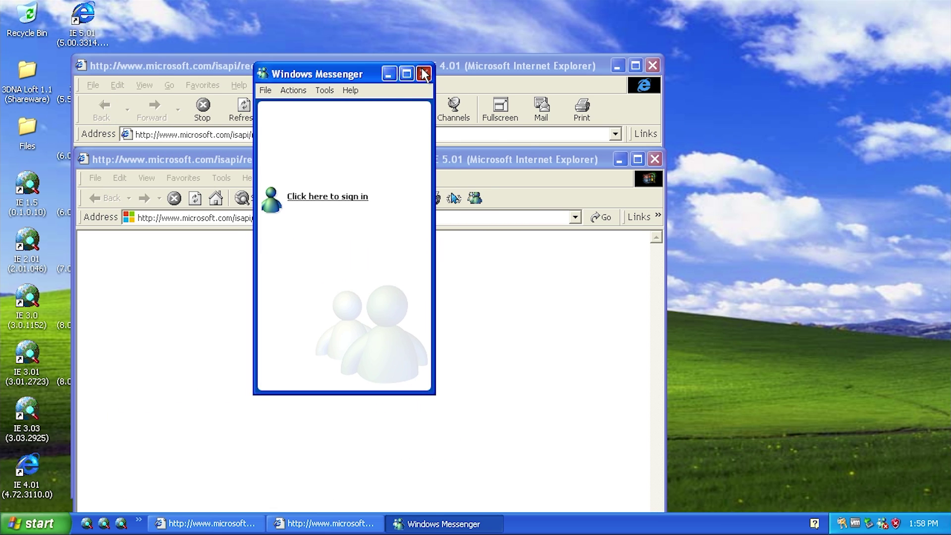
{"action": "left_click", "coordinate": [424, 75]}
Show the About Internet Explorer box for IE 5.01, moving it left and down.
{"action": "left_click", "coordinate": [250, 178]}
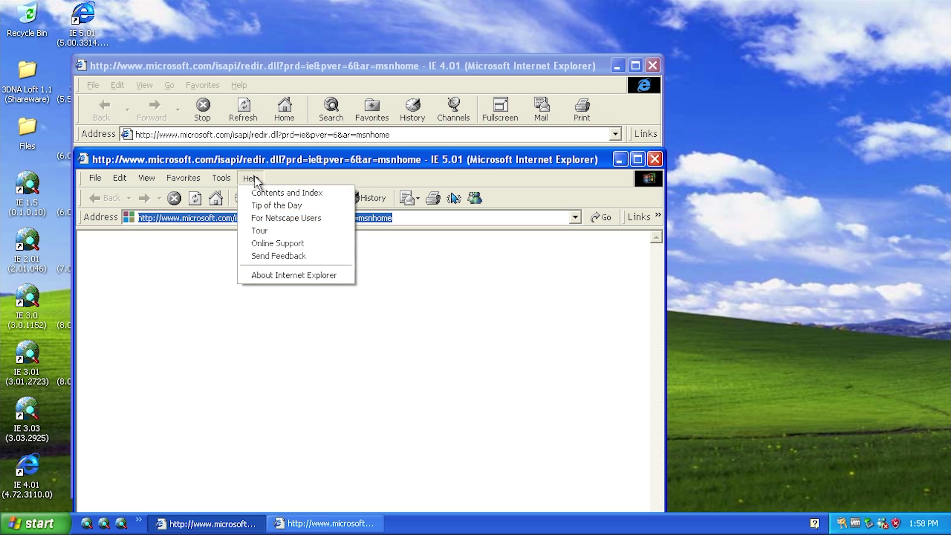
{"action": "left_click", "coordinate": [285, 272]}
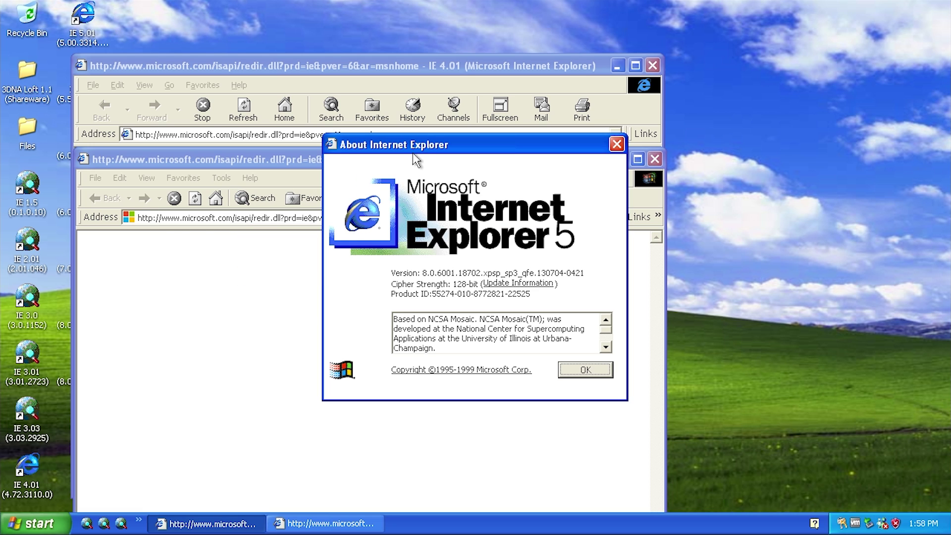
{"action": "left_click_drag", "start_coordinate": [412, 153], "coordinate": [292, 171]}
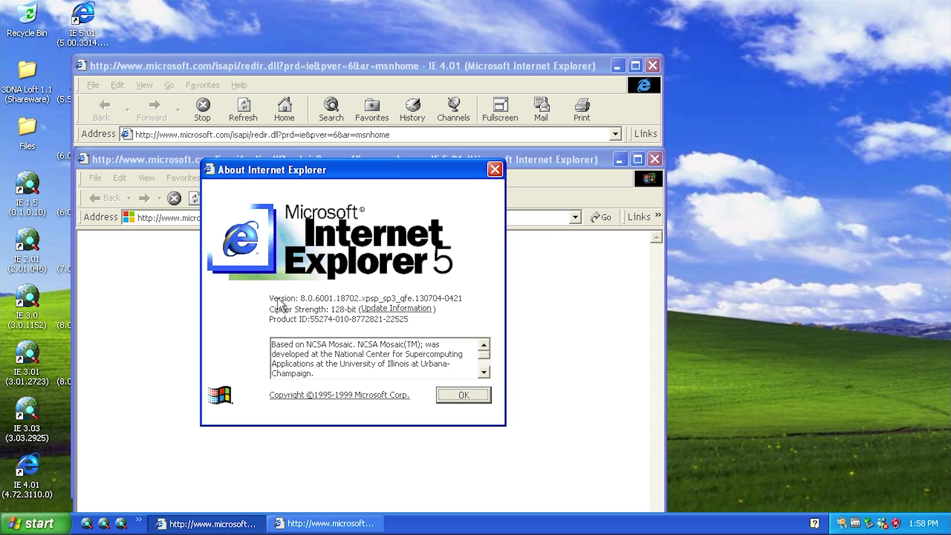
{"action": "left_click", "coordinate": [320, 299]}
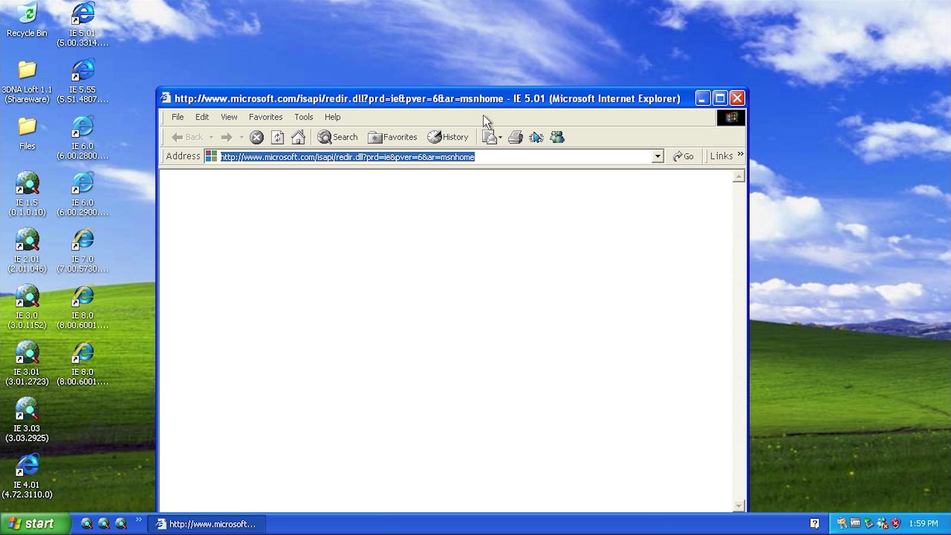
Close IE 5.01, launch IE 5.55, and view its About version information.
{"action": "left_click", "coordinate": [736, 97]}
{"action": "left_click", "coordinate": [89, 73]}
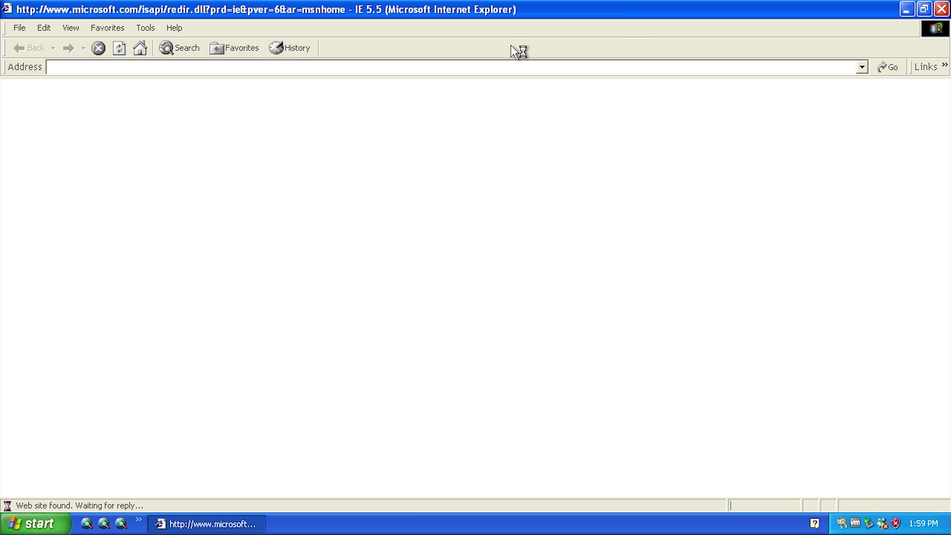
{"action": "left_click", "coordinate": [174, 28]}
{"action": "left_click", "coordinate": [187, 124]}
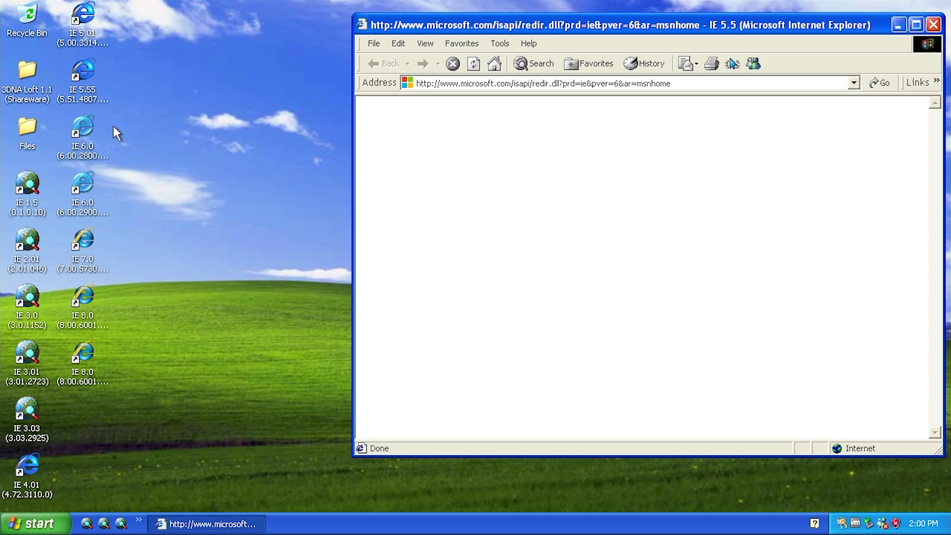
Select the IE 6.0 (6.00.2800) desktop shortcut among the IE 6.0 icons.
{"action": "left_click_drag", "start_coordinate": [112, 126], "coordinate": [96, 141]}
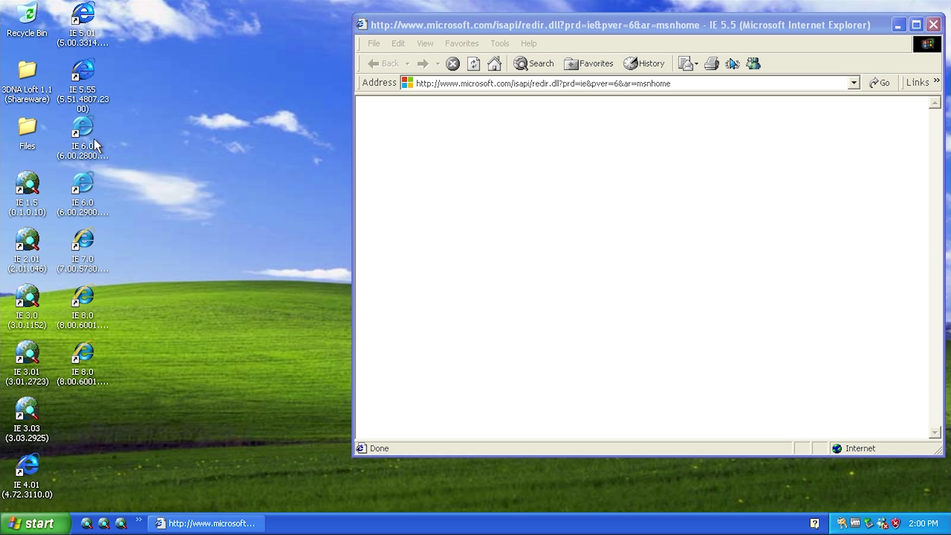
{"action": "left_click", "coordinate": [94, 141]}
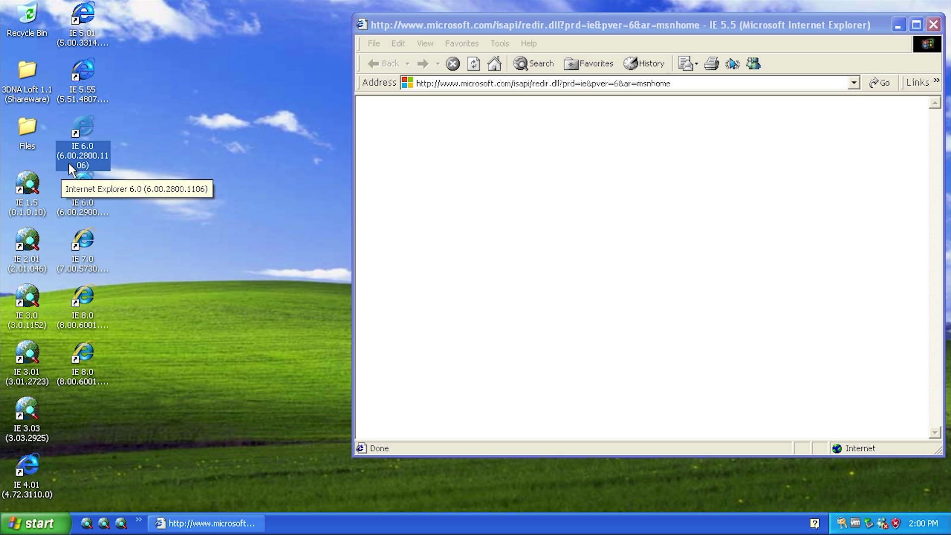
{"action": "left_click", "coordinate": [82, 198]}
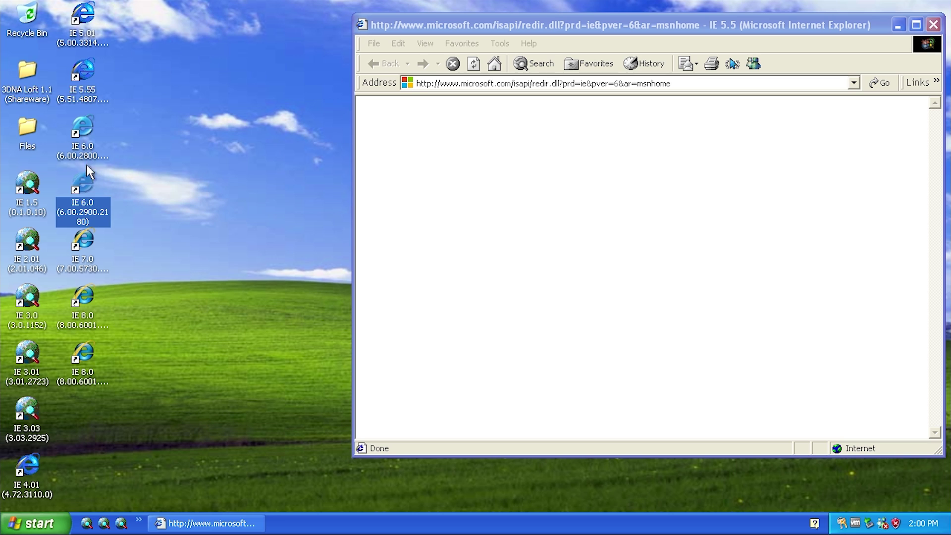
{"action": "left_click", "coordinate": [99, 175]}
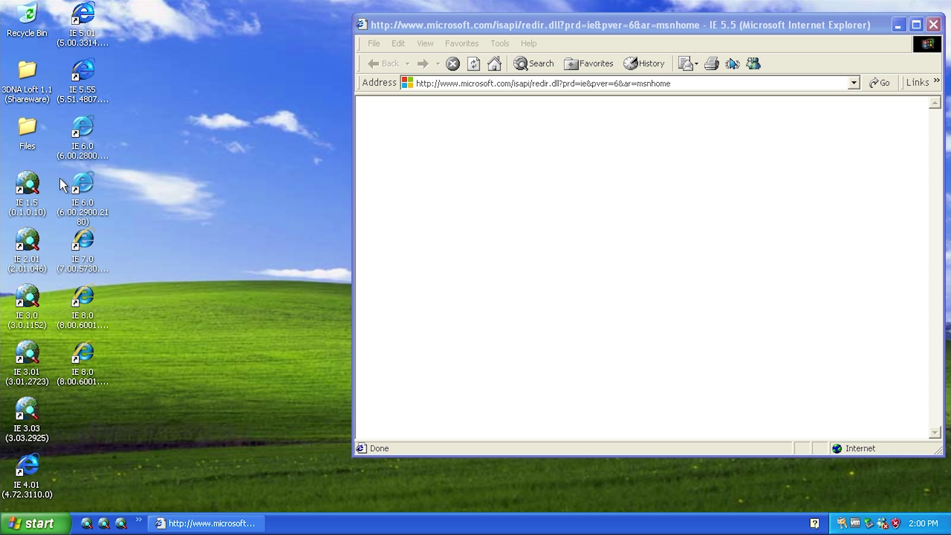
{"action": "left_click", "coordinate": [83, 200]}
Launch IE 6.0 (6.00.2800) and move its version box to the left.
{"action": "double_click", "coordinate": [82, 130]}
{"action": "left_click", "coordinate": [113, 183]}
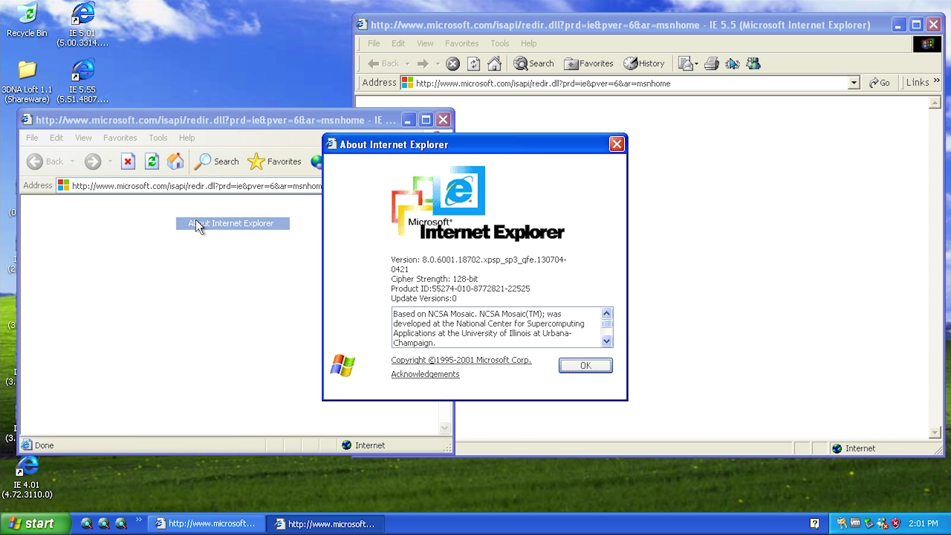
{"action": "left_click_drag", "start_coordinate": [451, 151], "coordinate": [234, 156]}
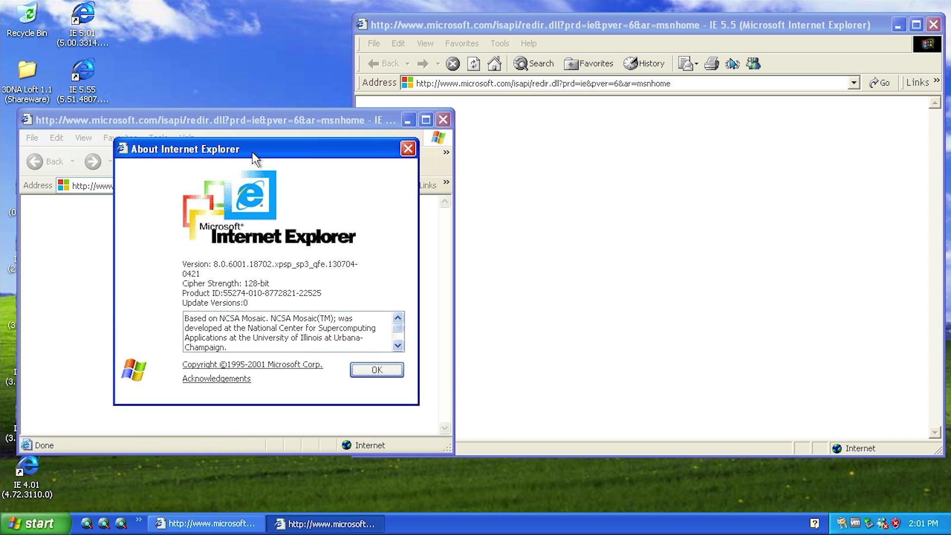
Show IE 5.5's About box beside IE 6.0's, close it, and centre the IE 6.0 window.
{"action": "left_click", "coordinate": [528, 44]}
{"action": "left_click", "coordinate": [553, 143]}
{"action": "left_click_drag", "start_coordinate": [385, 146], "coordinate": [428, 151]}
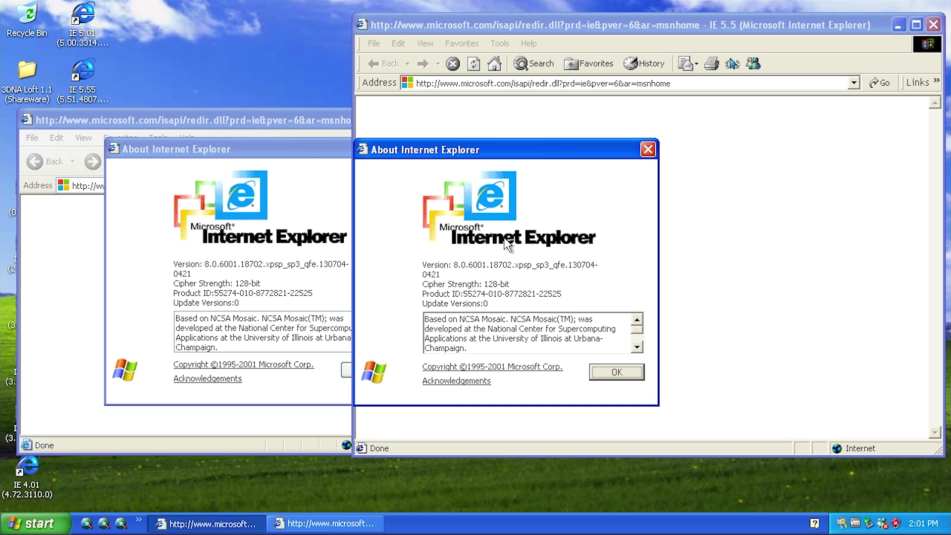
{"action": "left_click", "coordinate": [614, 374]}
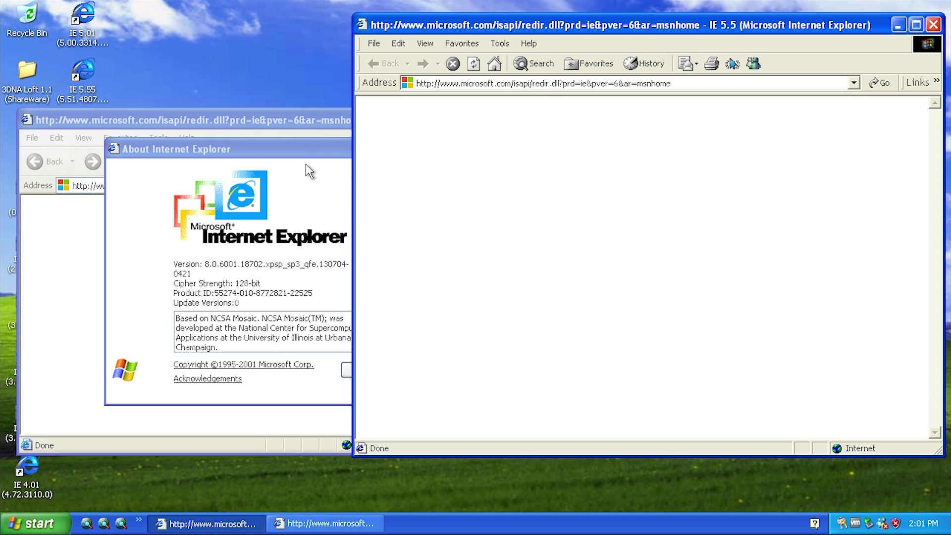
{"action": "left_click_drag", "start_coordinate": [334, 117], "coordinate": [558, 125]}
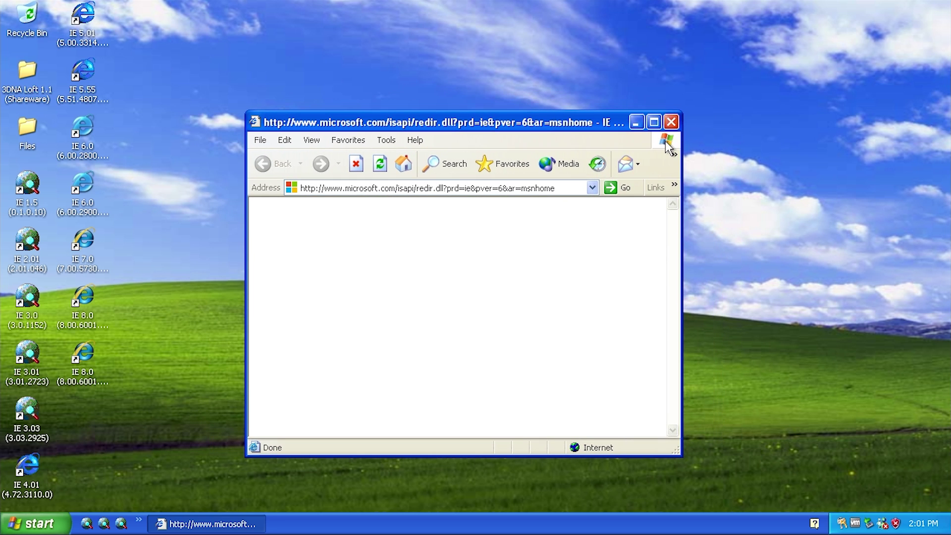
{"action": "left_click", "coordinate": [84, 241]}
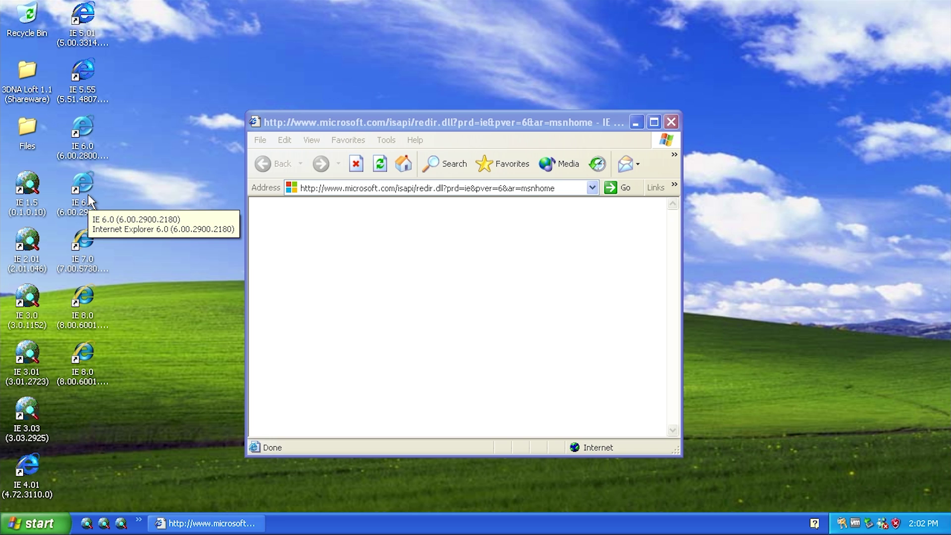
Launch IE 7.0 and arrange it on the left, with IE 6.0 at the top right.
{"action": "left_click", "coordinate": [78, 241]}
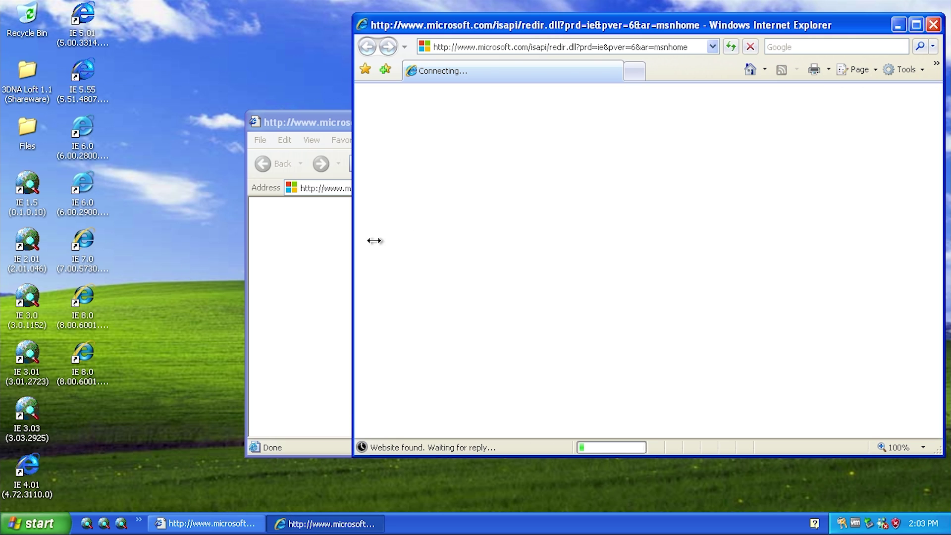
{"action": "left_click_drag", "start_coordinate": [535, 30], "coordinate": [445, 194]}
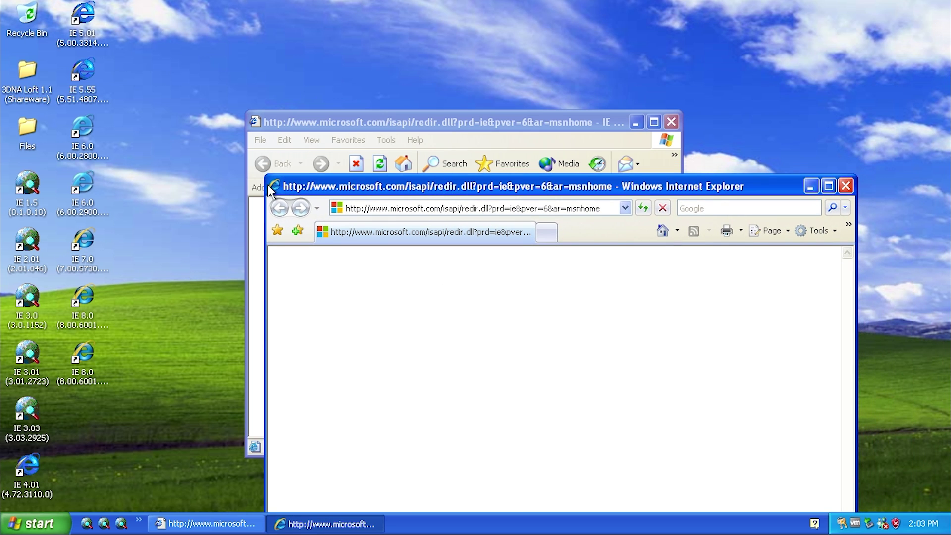
{"action": "left_click", "coordinate": [266, 172]}
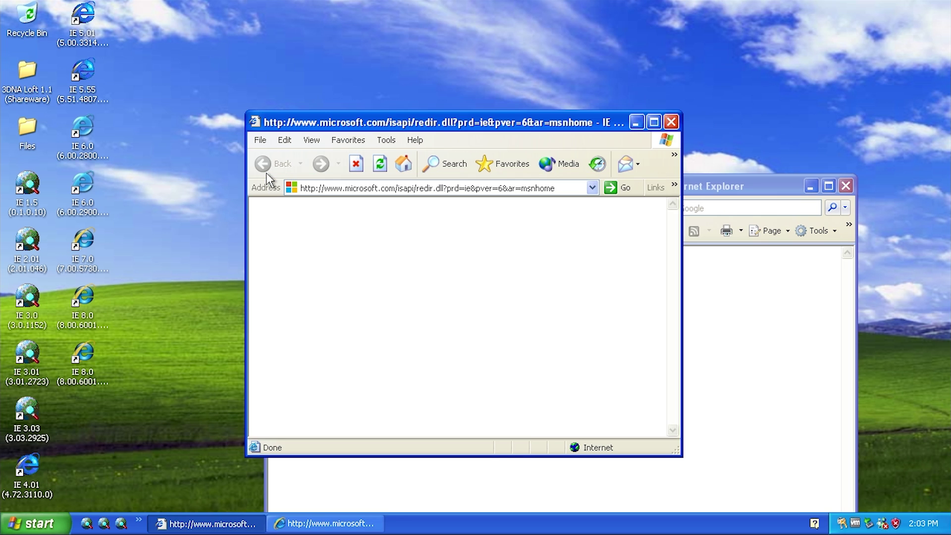
{"action": "left_click_drag", "start_coordinate": [700, 183], "coordinate": [398, 53]}
{"action": "left_click_drag", "start_coordinate": [593, 123], "coordinate": [867, 29]}
{"action": "left_click_drag", "start_coordinate": [317, 53], "coordinate": [416, 125]}
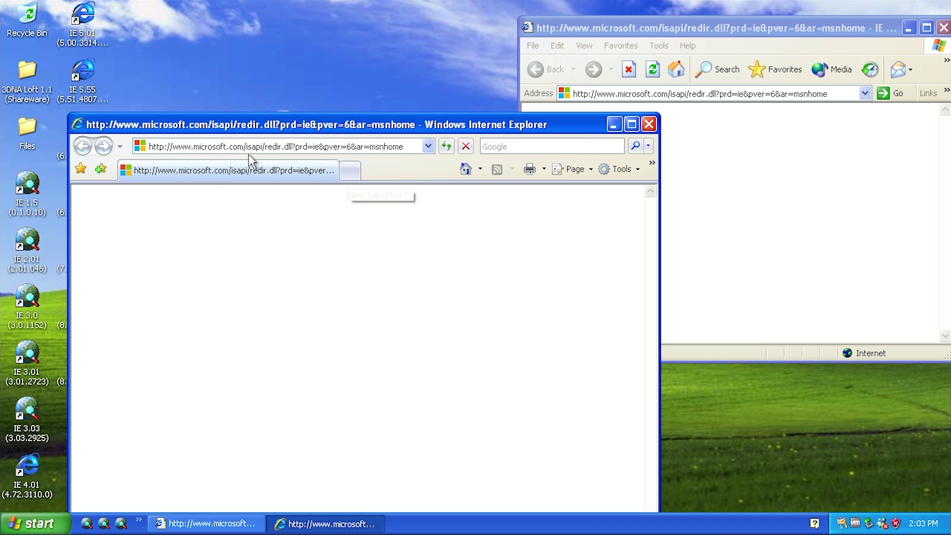
Add a Welcome to Tabbed Browsing tab in IE 7, then check the Home options on the microsoft.com tab.
{"action": "left_click", "coordinate": [818, 132]}
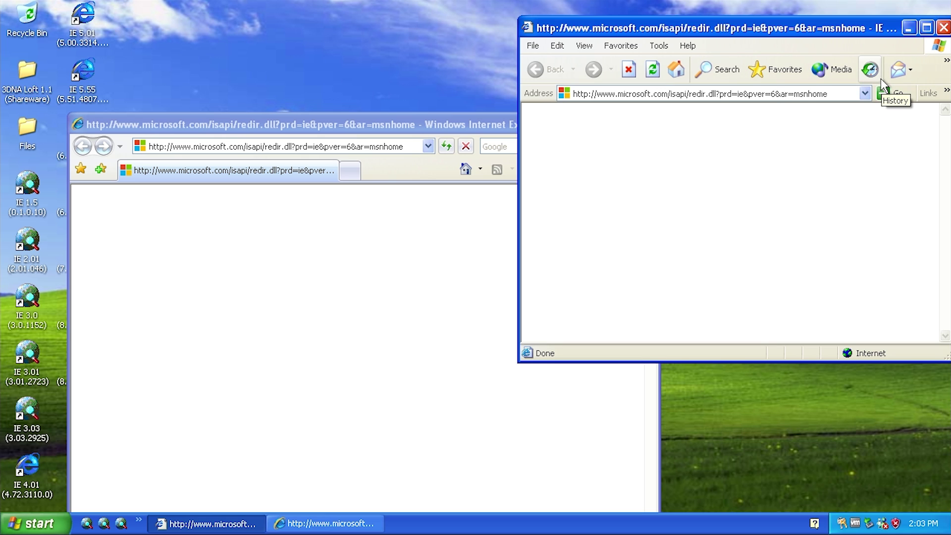
{"action": "left_click", "coordinate": [350, 202]}
{"action": "left_click", "coordinate": [350, 171]}
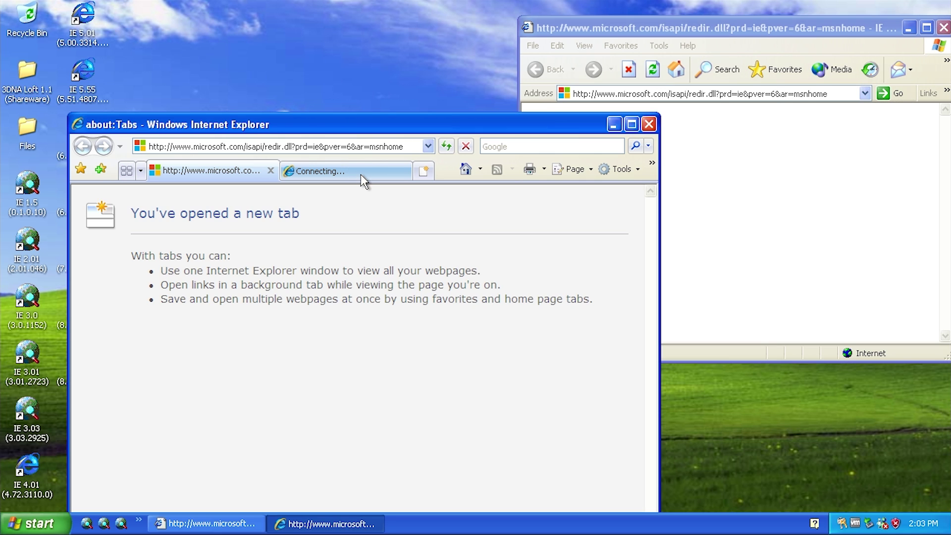
{"action": "left_click", "coordinate": [208, 173]}
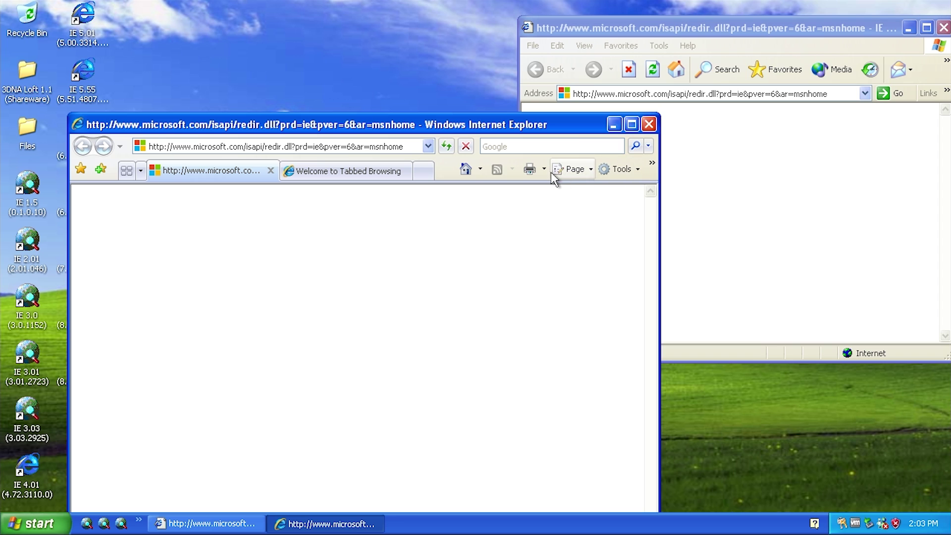
{"action": "left_click", "coordinate": [480, 169]}
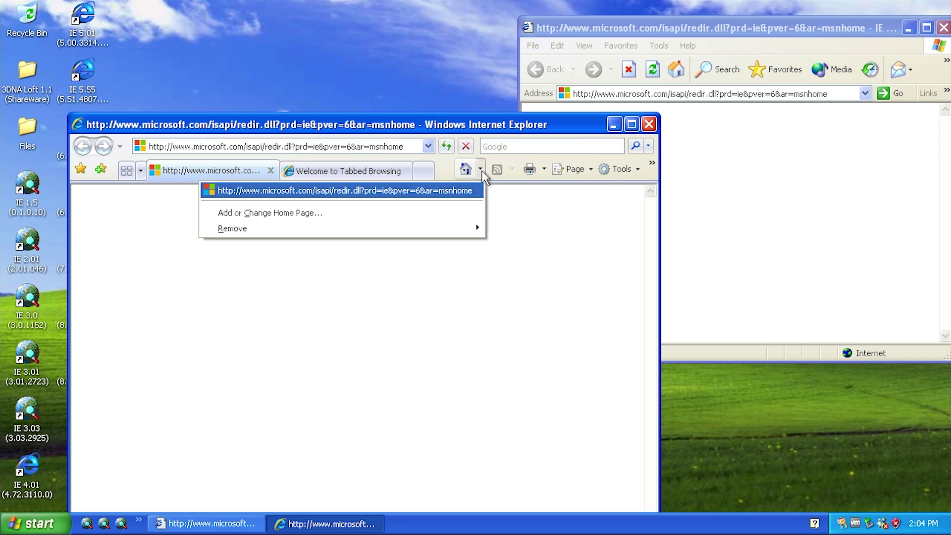
{"action": "left_click", "coordinate": [442, 168]}
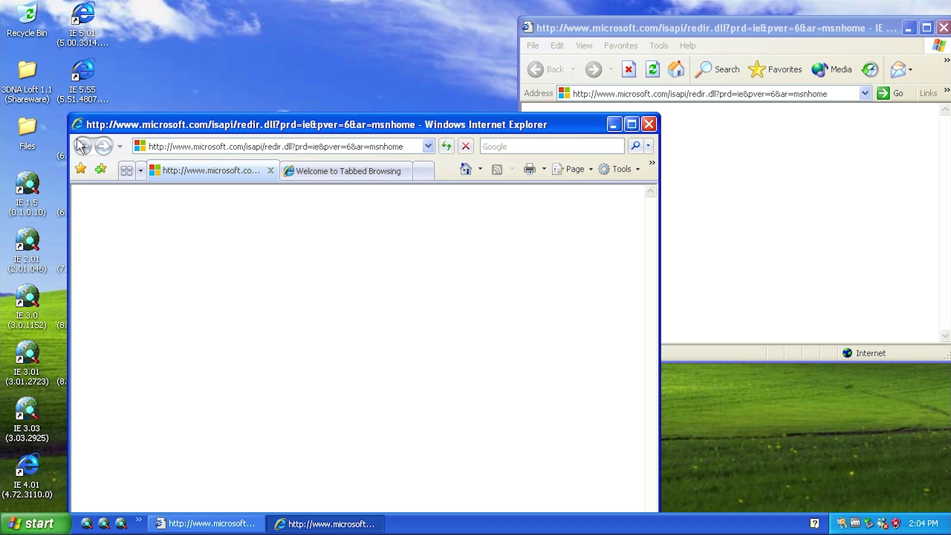
Load google.com in the Welcome to Tabbed Browsing tab.
{"action": "left_click", "coordinate": [297, 173]}
{"action": "type", "text": "goog"}
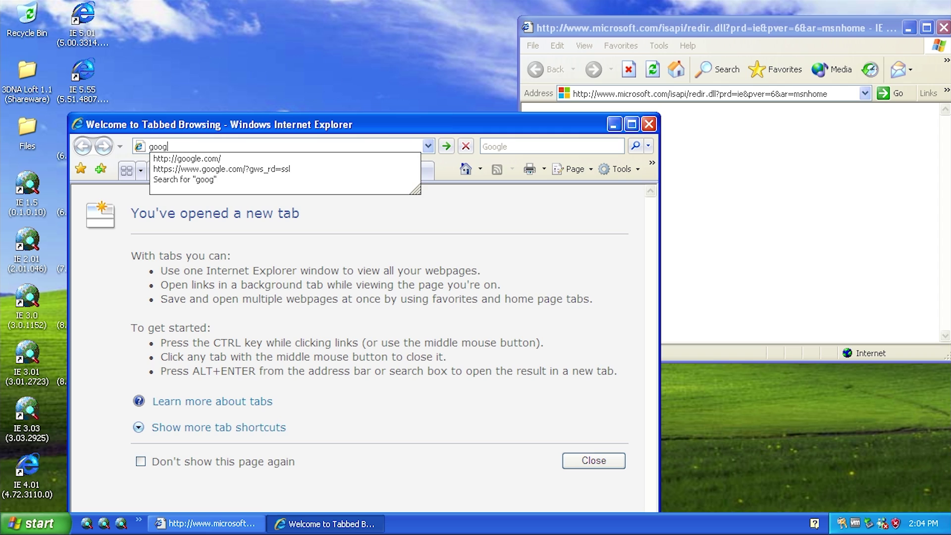
{"action": "type", "text": "le.com"}
{"action": "key", "text": "Return"}
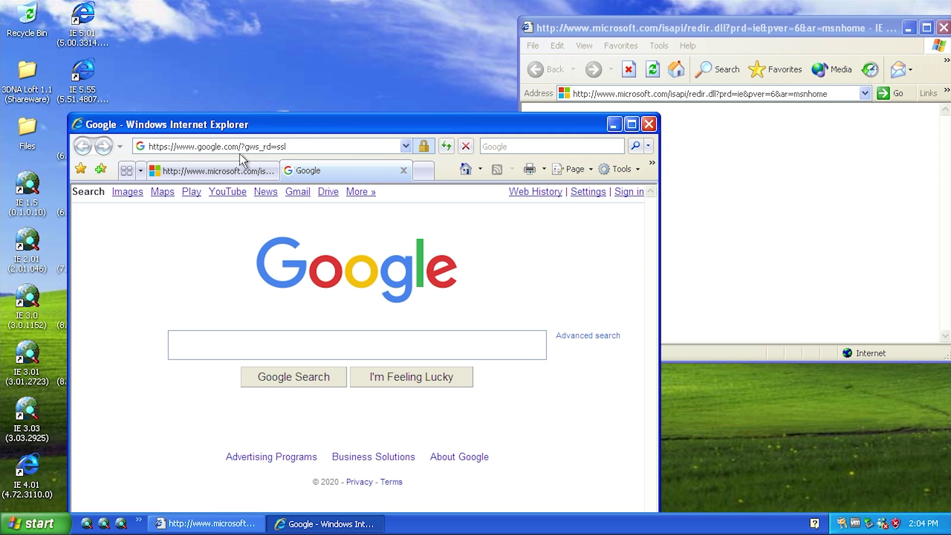
Search Google for the YouTuber's channel name and shift the front window left.
{"action": "left_click", "coordinate": [275, 342]}
{"action": "type", "text": "michael mjd"}
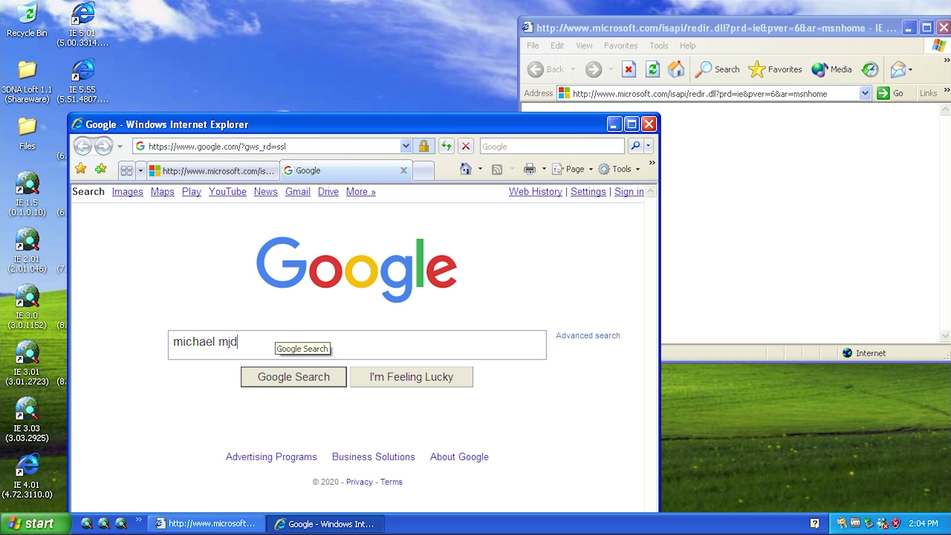
{"action": "key", "text": "Return"}
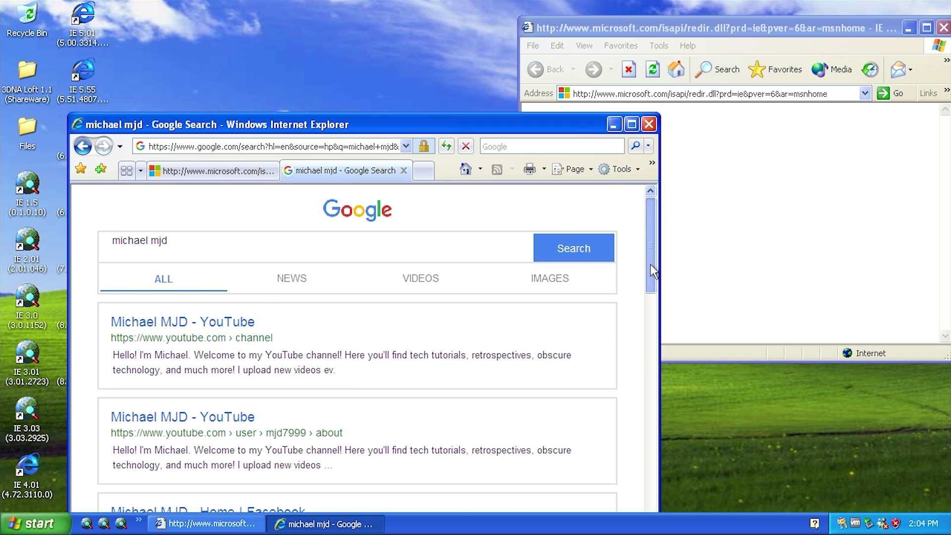
{"action": "left_click_drag", "start_coordinate": [650, 263], "coordinate": [638, 240]}
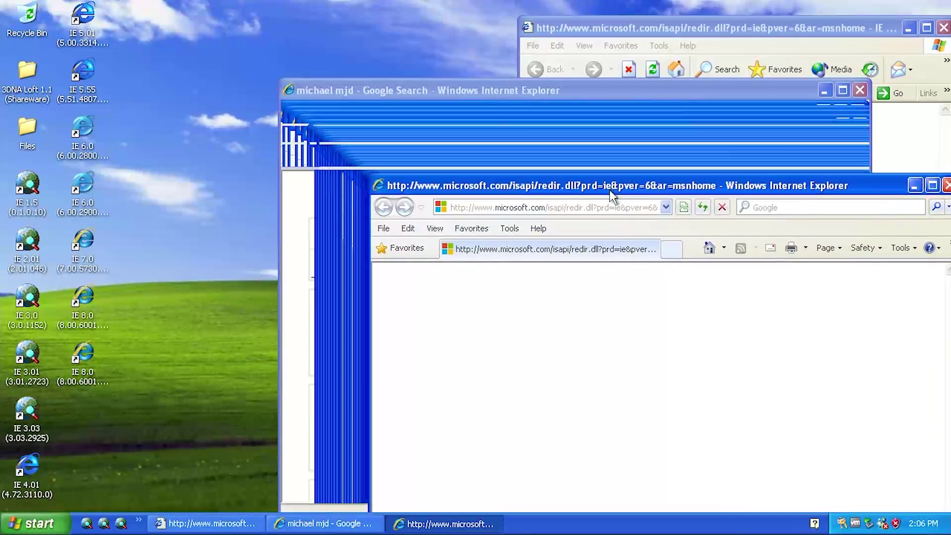
{"action": "left_click_drag", "start_coordinate": [609, 189], "coordinate": [520, 188]}
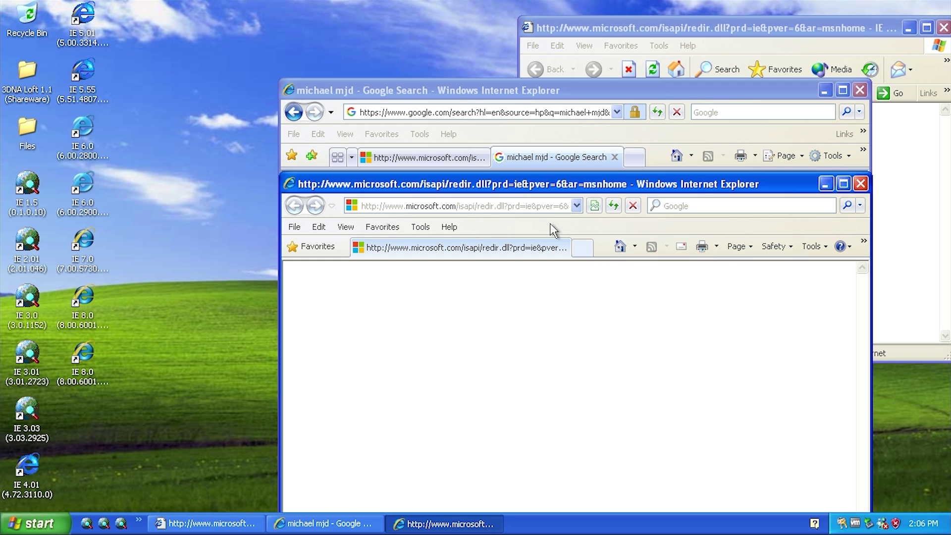
Open IE 8's About box showing version 8.0.6001.18702 and move it down-left.
{"action": "left_click", "coordinate": [449, 227]}
{"action": "left_click", "coordinate": [468, 305]}
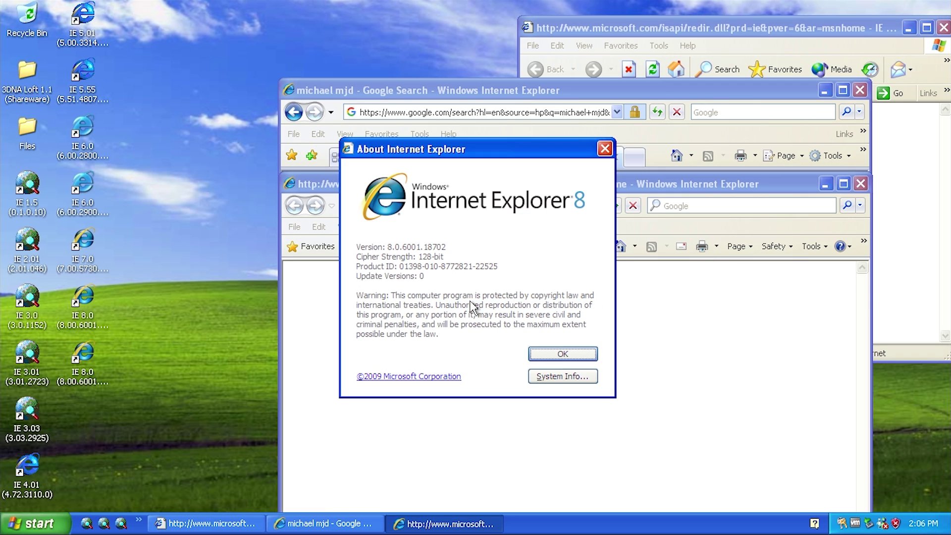
{"action": "left_click_drag", "start_coordinate": [487, 151], "coordinate": [402, 210]}
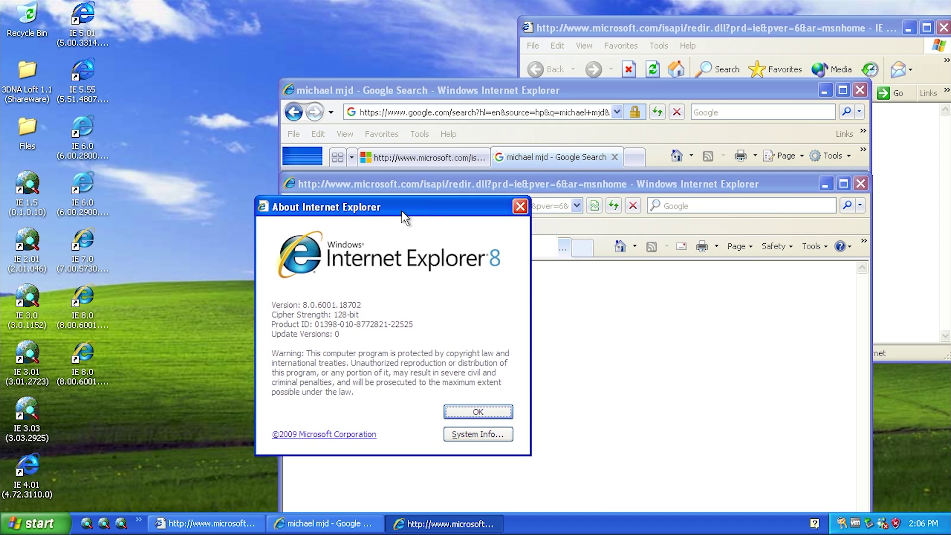